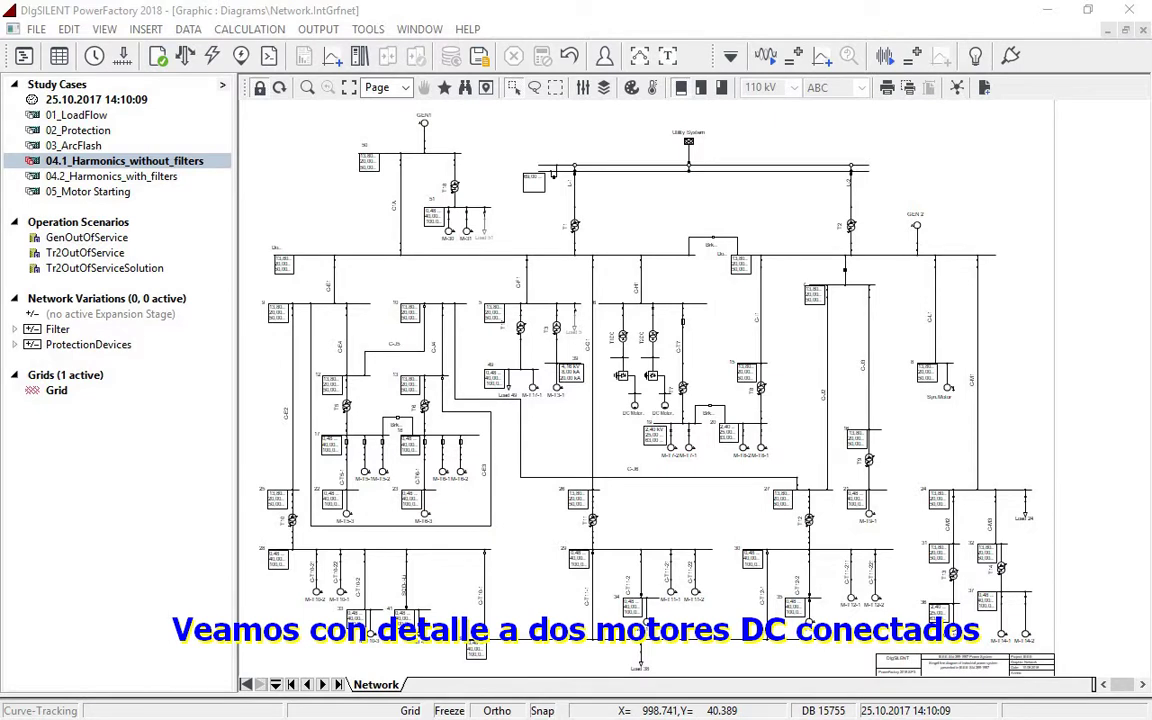
# Step: Zoom into the DC motor rectifiers and check that Rectifier DC Motor 1 uses an Idealised 6-pulse-bridge spectrum, max order 50
pyautogui.click(305, 91)
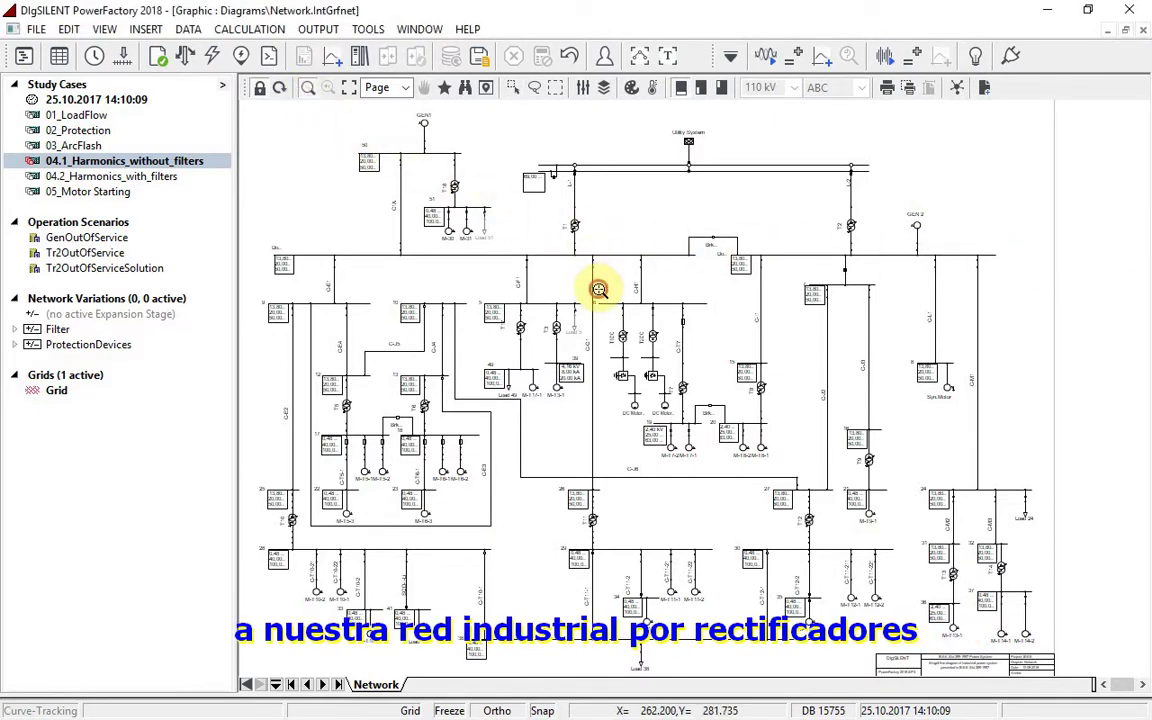
pyautogui.moveTo(598, 290); pyautogui.dragTo(780, 442)
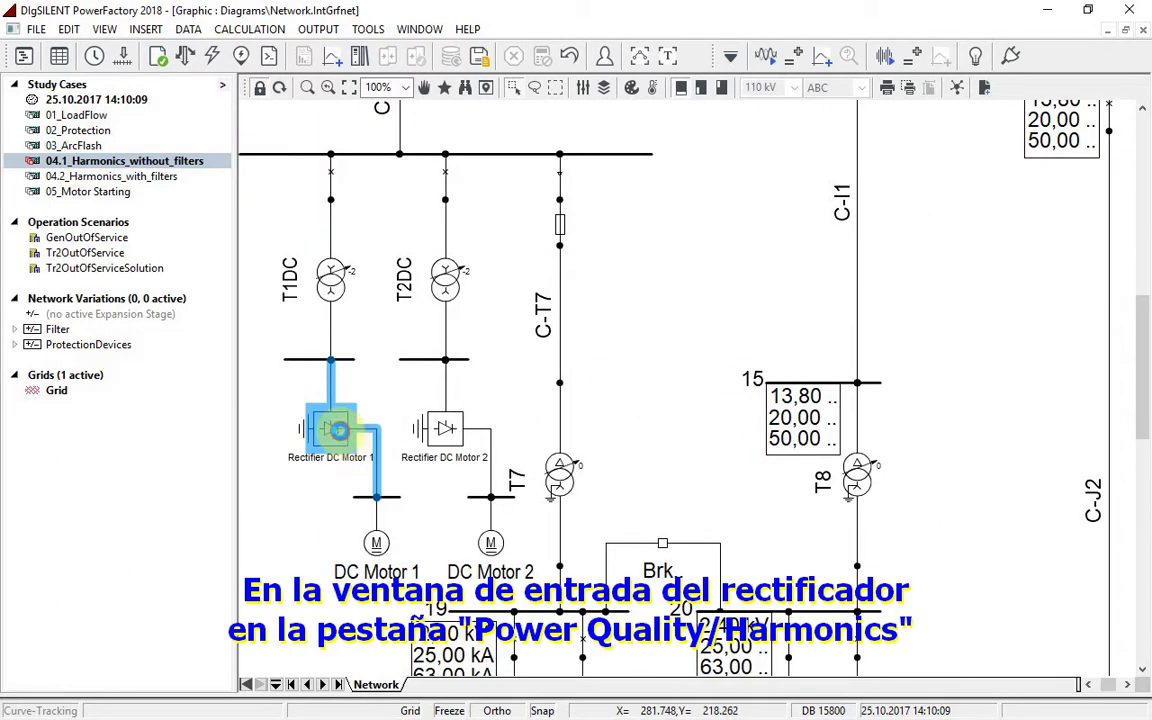
pyautogui.doubleClick(340, 430)
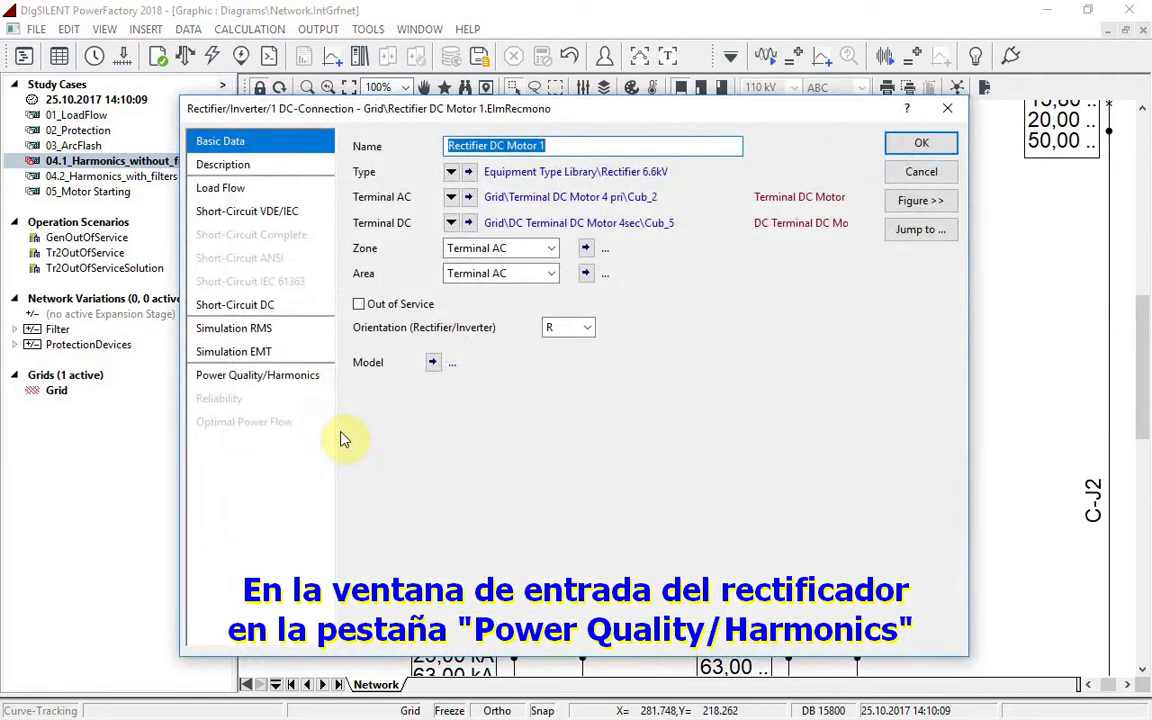
pyautogui.click(298, 377)
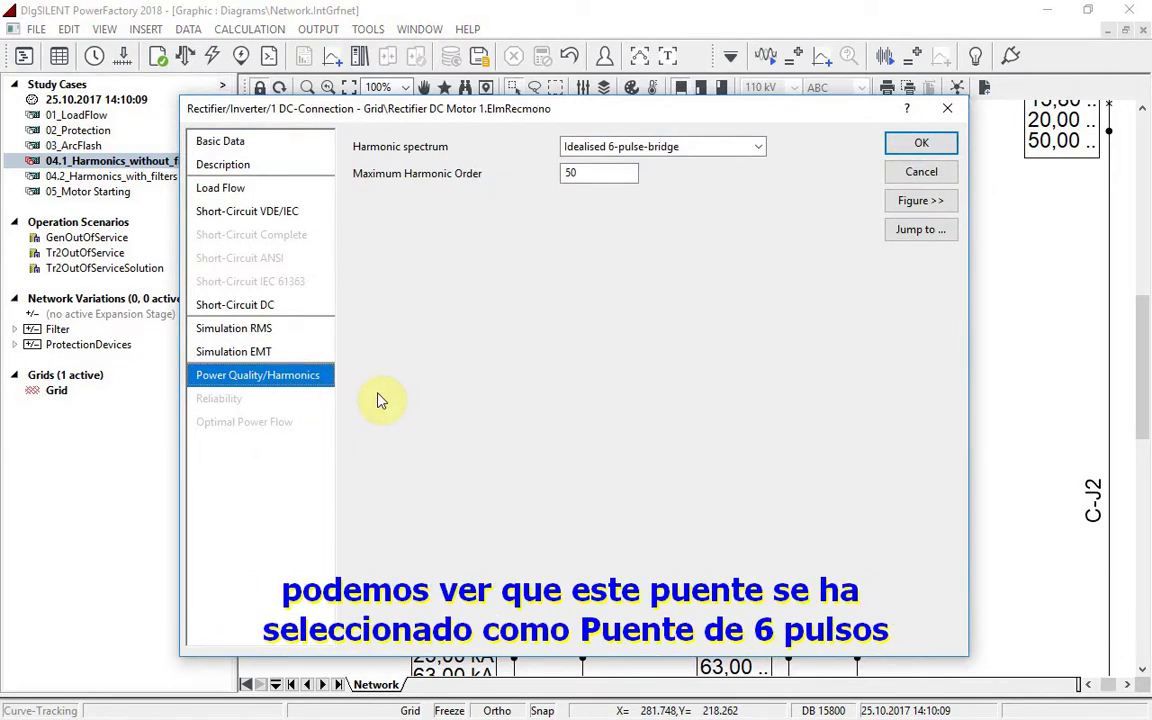
pyautogui.click(910, 146)
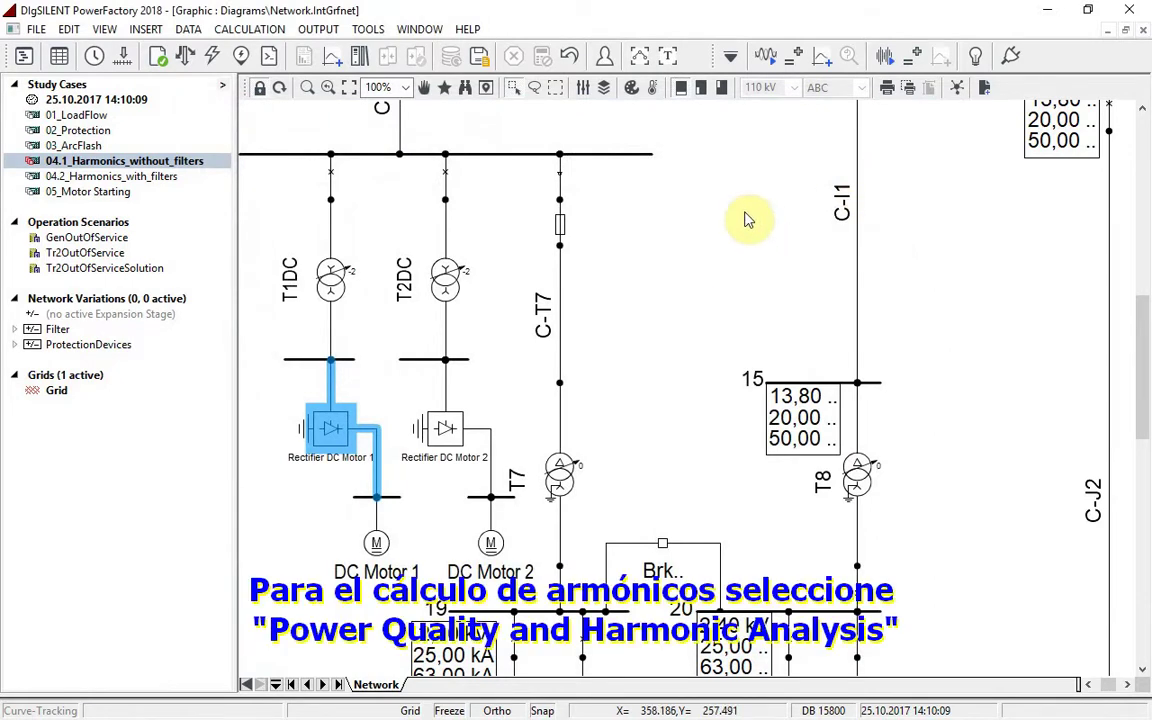
# Step: Run a balanced, all-frequencies Harmonic Load Flow at 50 Hz from the Power Quality and Harmonic Analysis toolbar
pyautogui.click(739, 60)
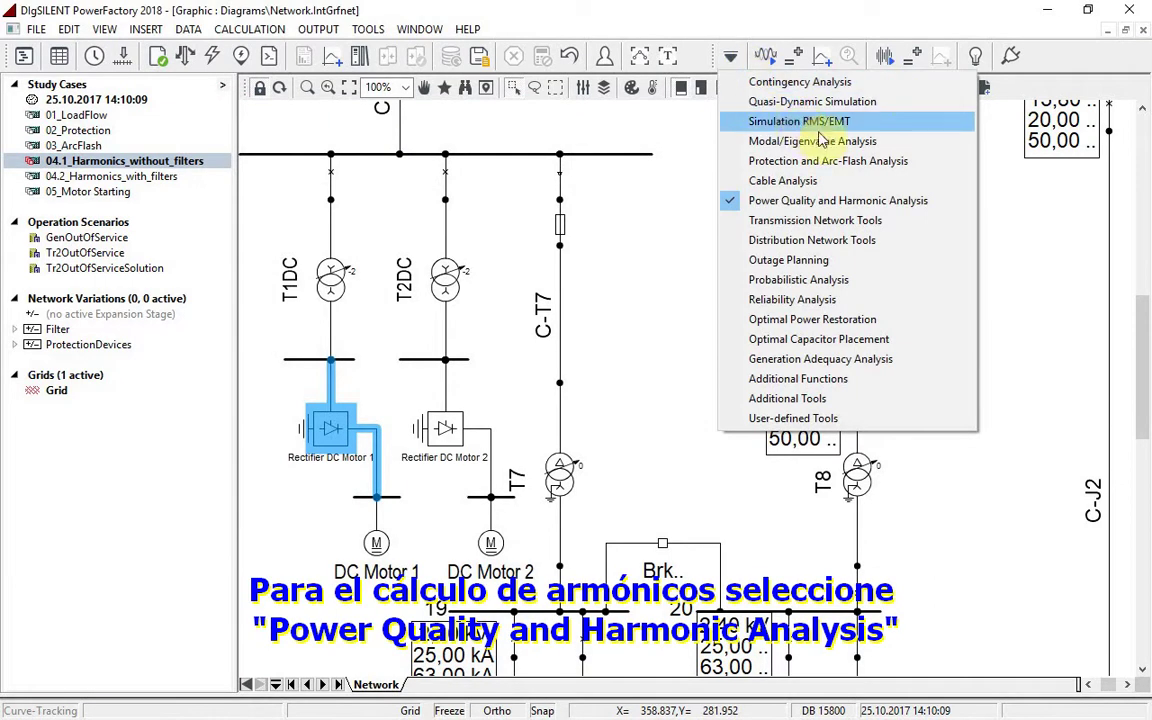
pyautogui.click(948, 201)
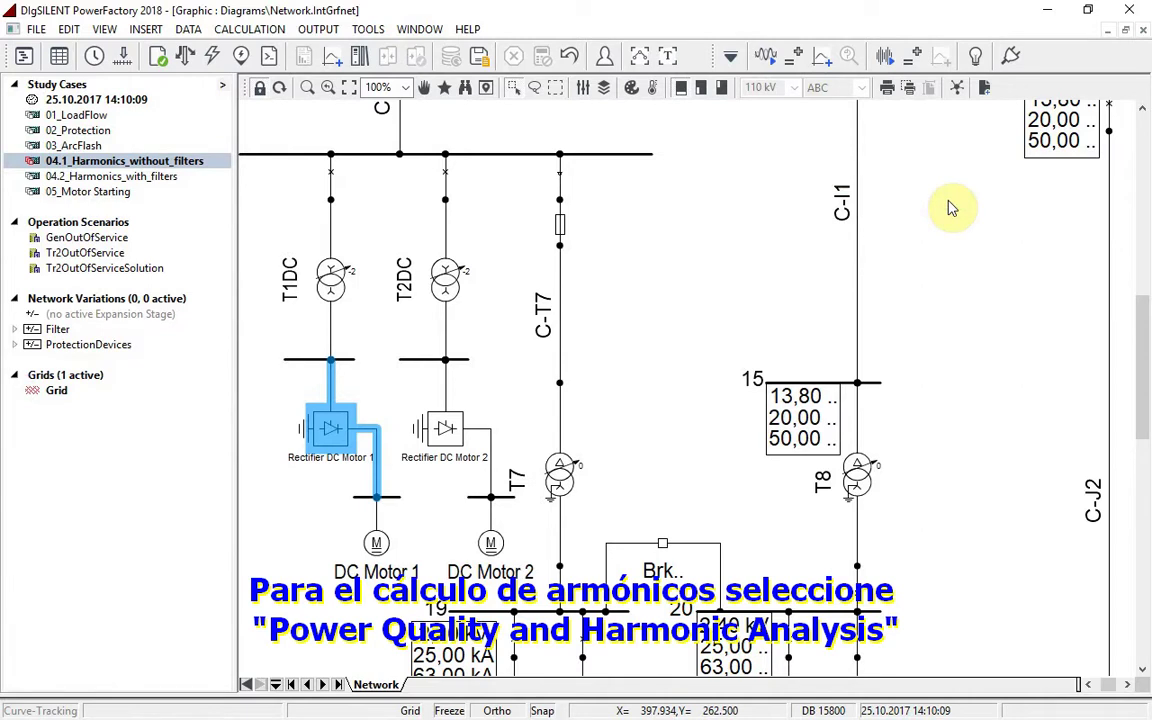
pyautogui.click(769, 62)
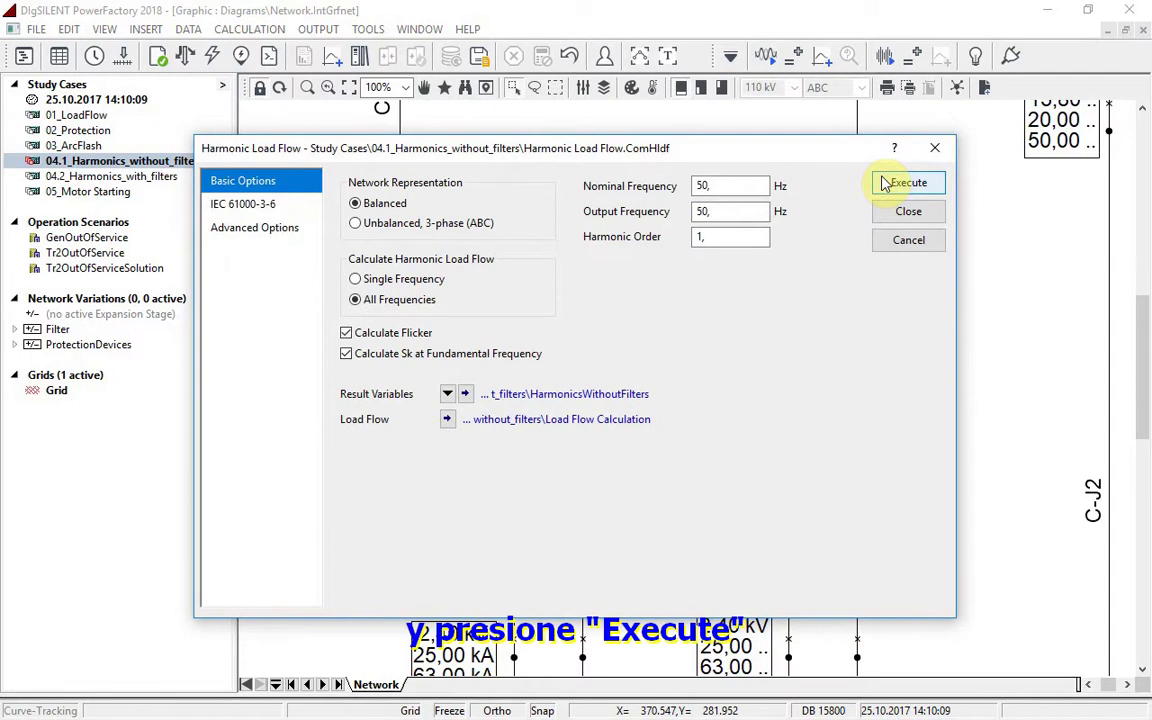
pyautogui.click(886, 183)
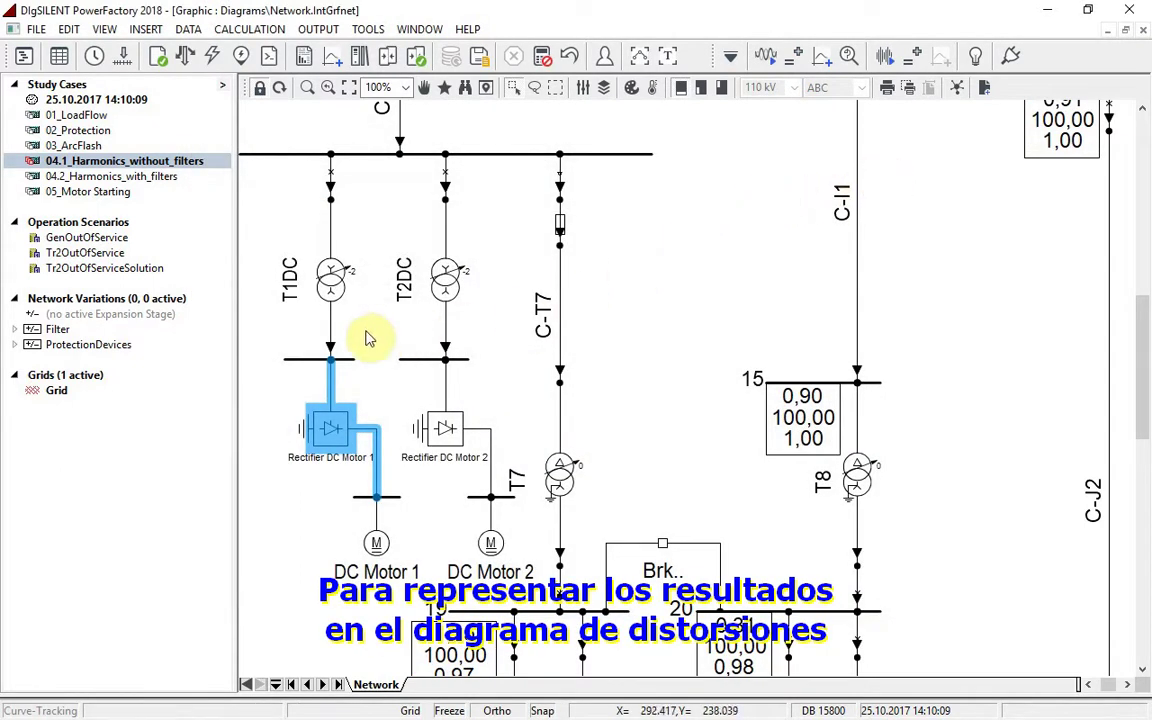
# Step: Create a Harmonic Distortion bar chart for Terminal DC Motor 4 pri
pyautogui.rightClick(301, 362)
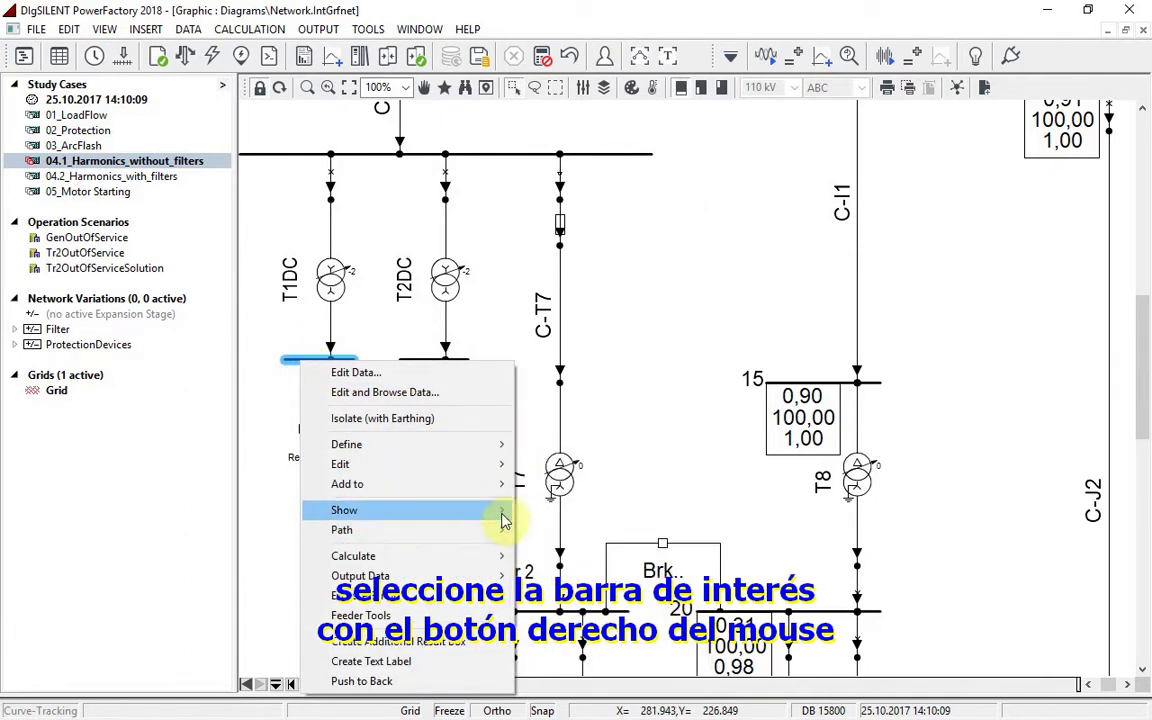
pyautogui.moveTo(500, 513)
pyautogui.moveTo(705, 550)
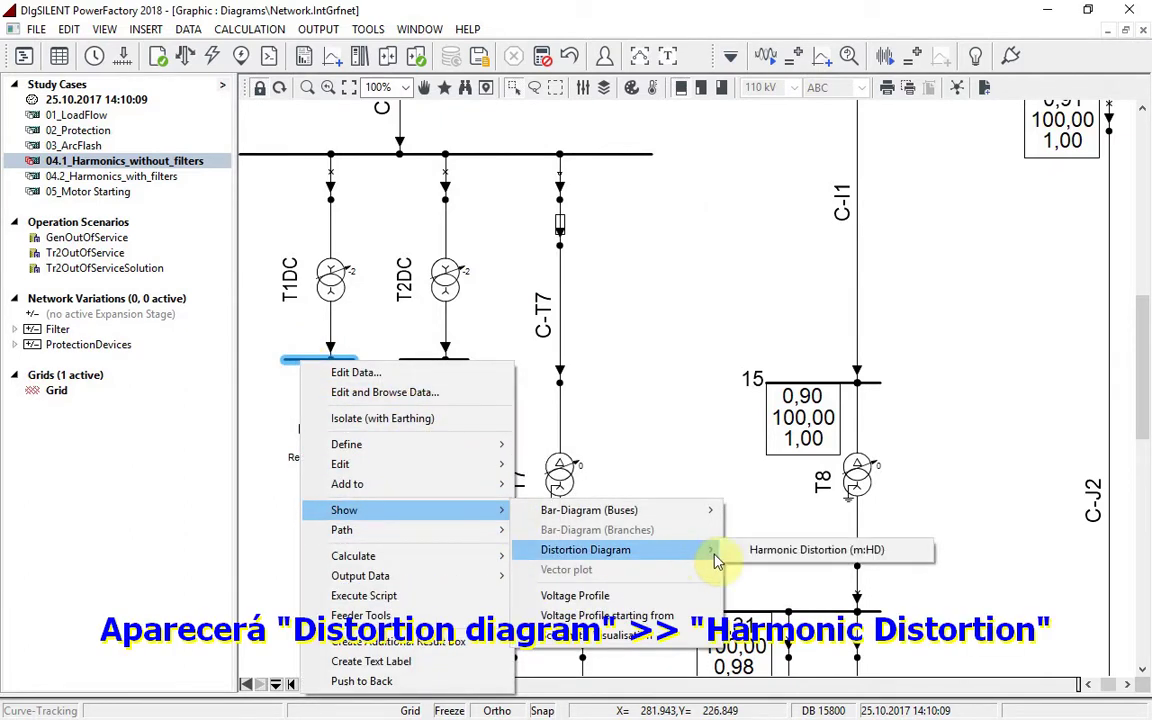
pyautogui.click(750, 551)
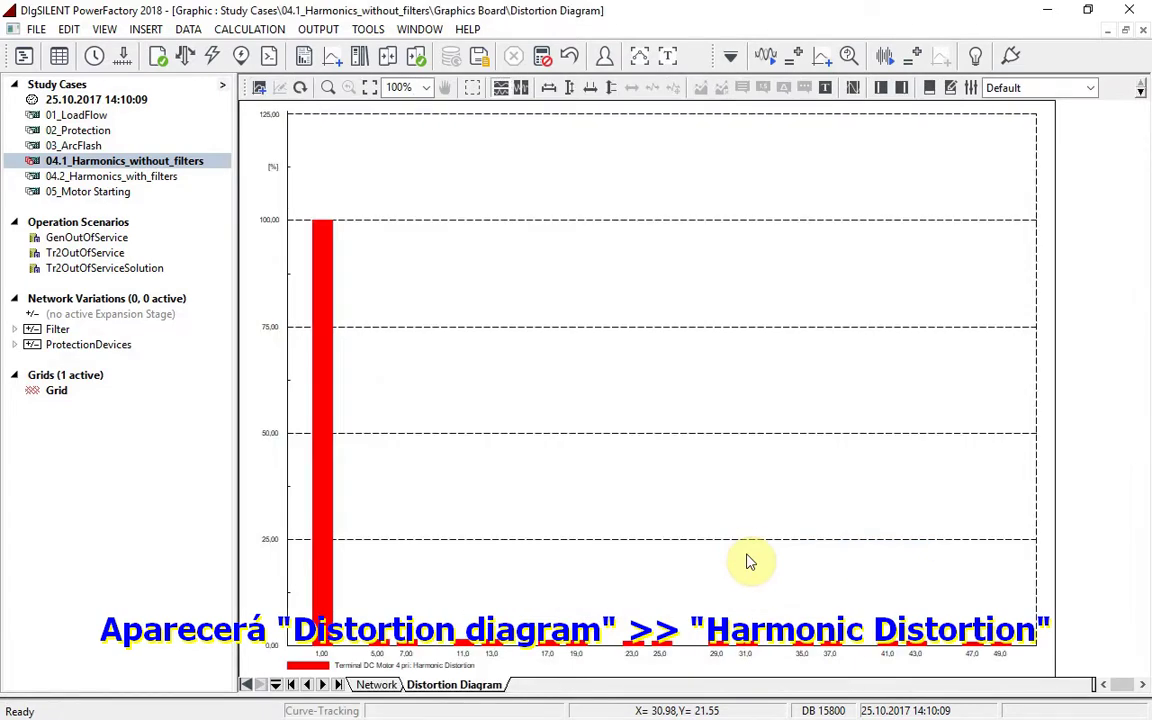
# Step: Set the chart's x-axis Fund. Frequency option to Hide
pyautogui.doubleClick(702, 396)
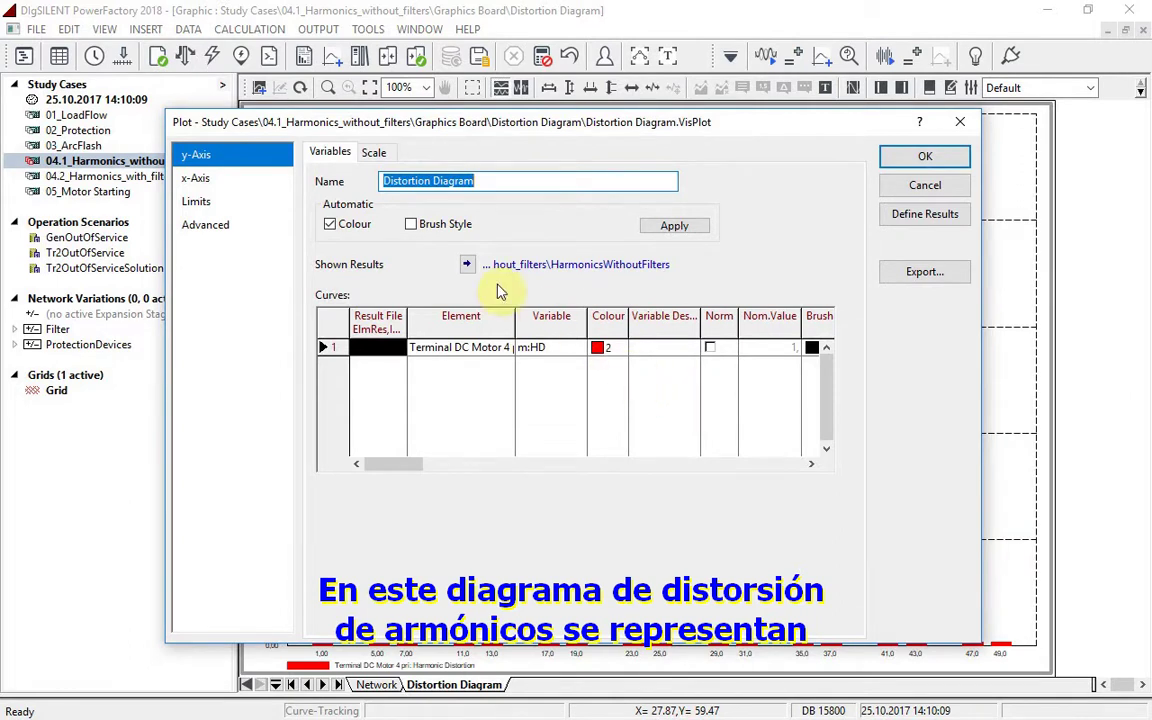
pyautogui.click(245, 185)
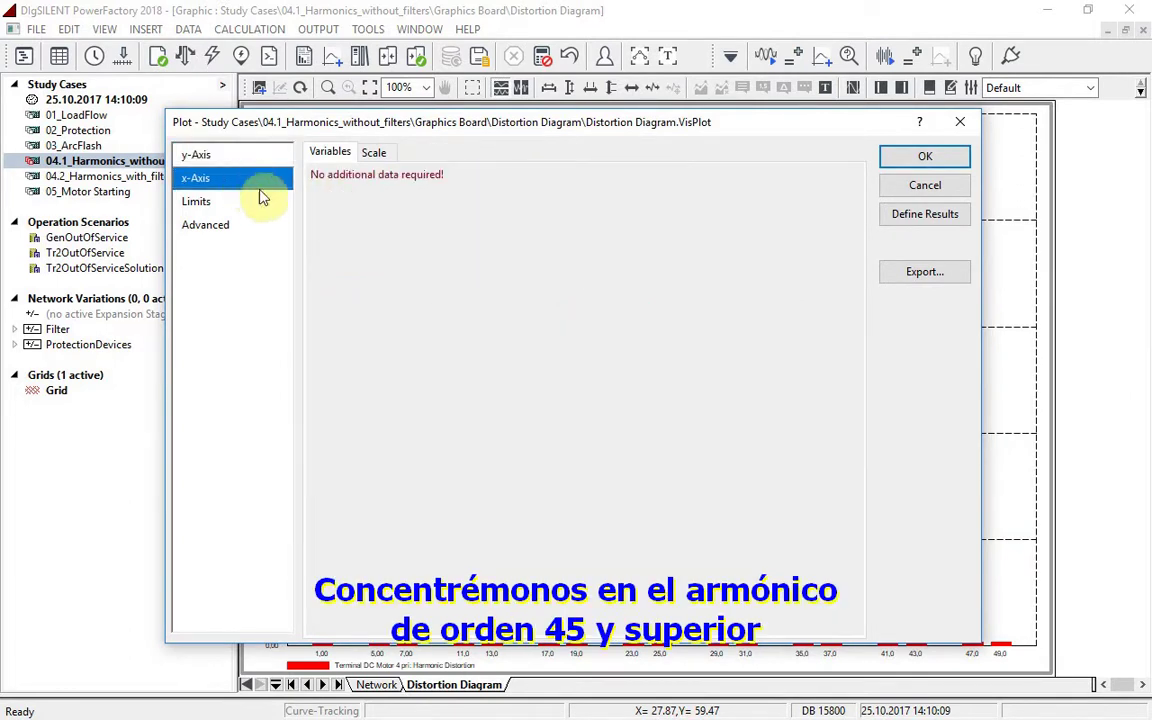
pyautogui.click(386, 158)
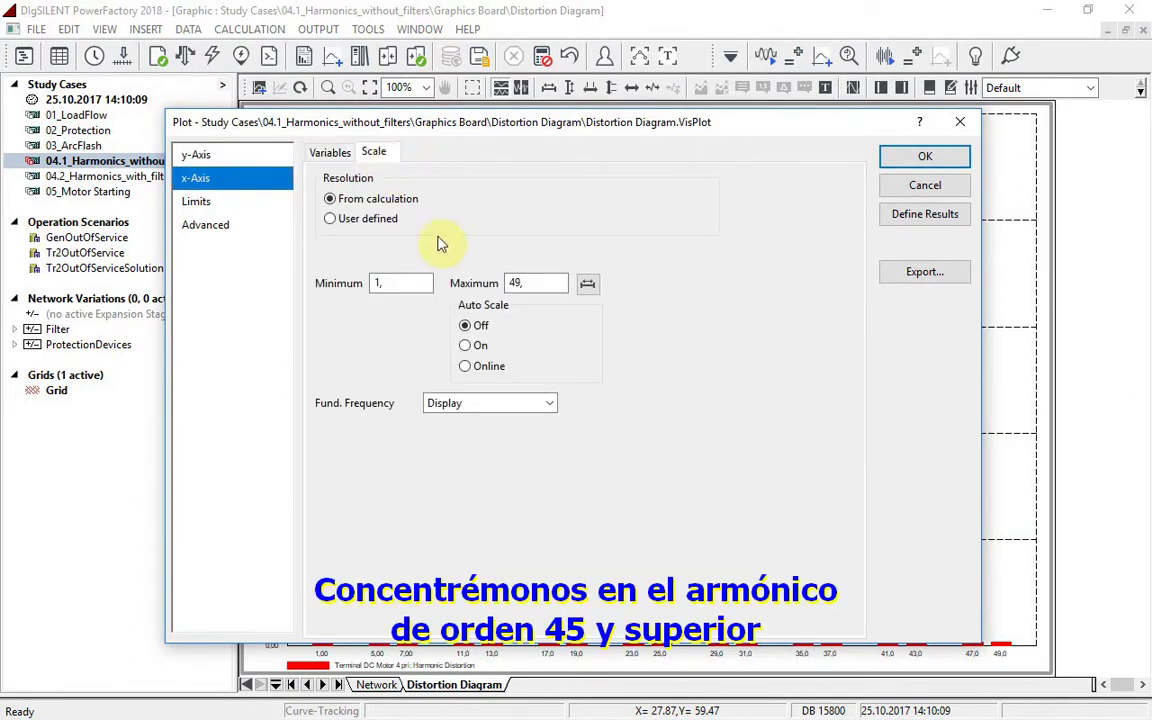
pyautogui.click(549, 403)
pyautogui.click(540, 436)
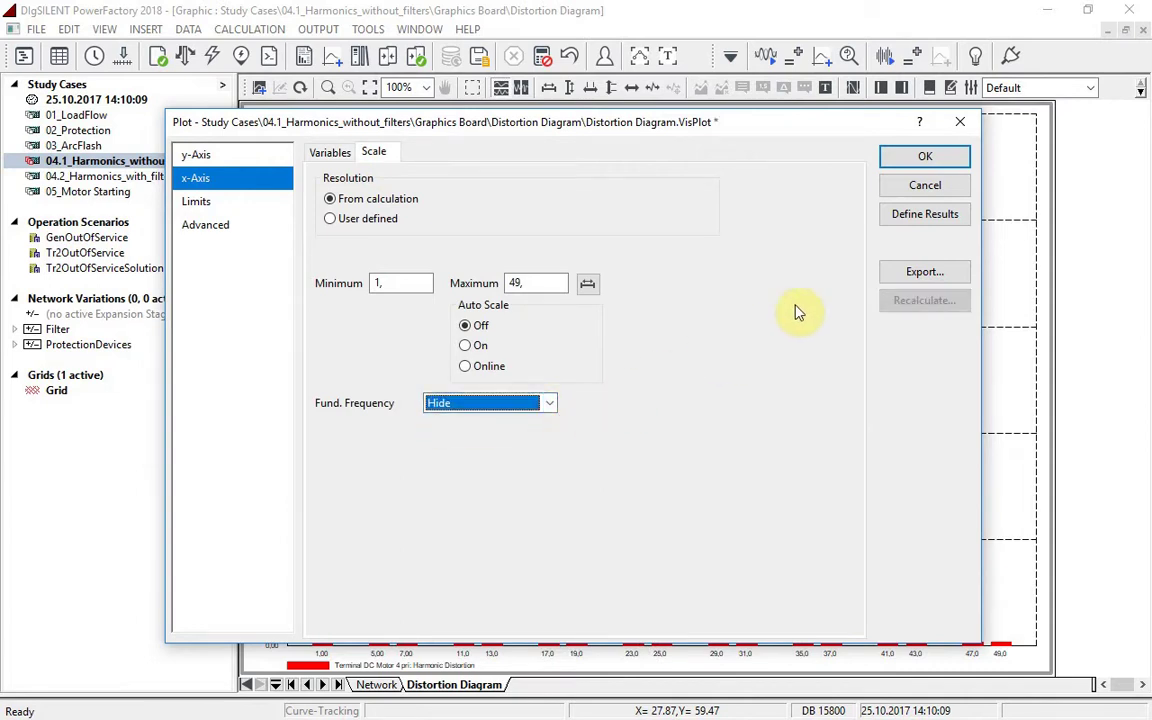
pyautogui.click(924, 157)
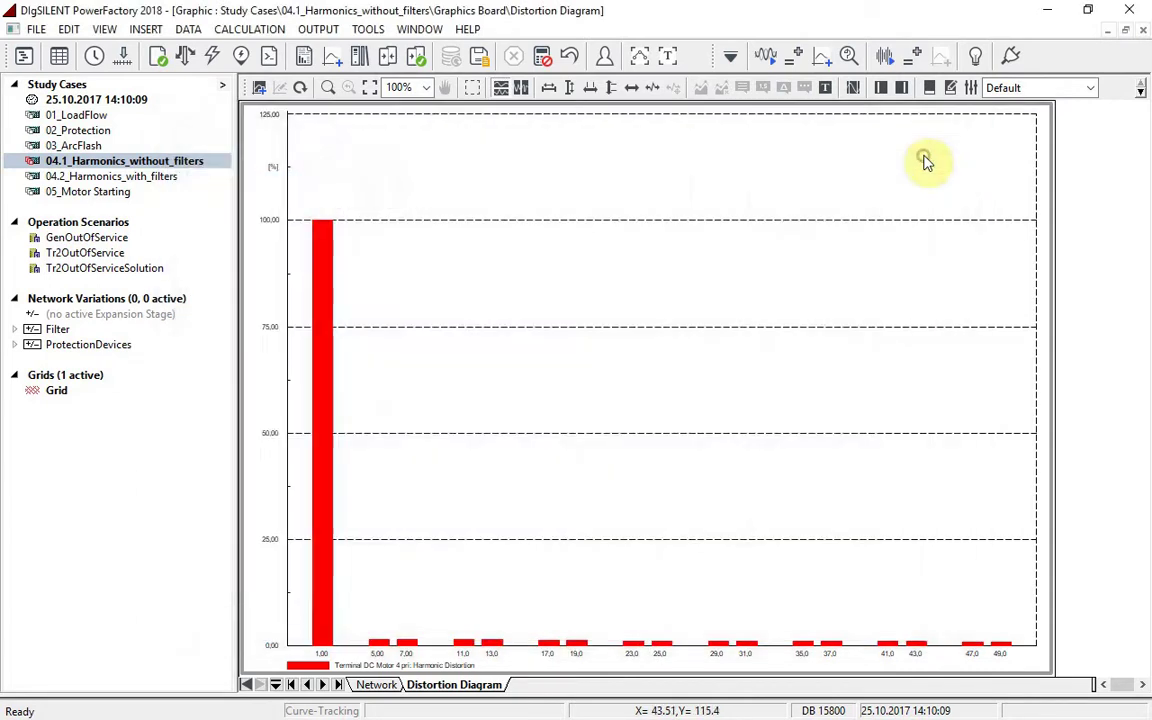
# Step: Apply IEC 61000-3-6 Table 2 limits to the distortion chart, rescale its y-axis, and return to Network
pyautogui.click(570, 90)
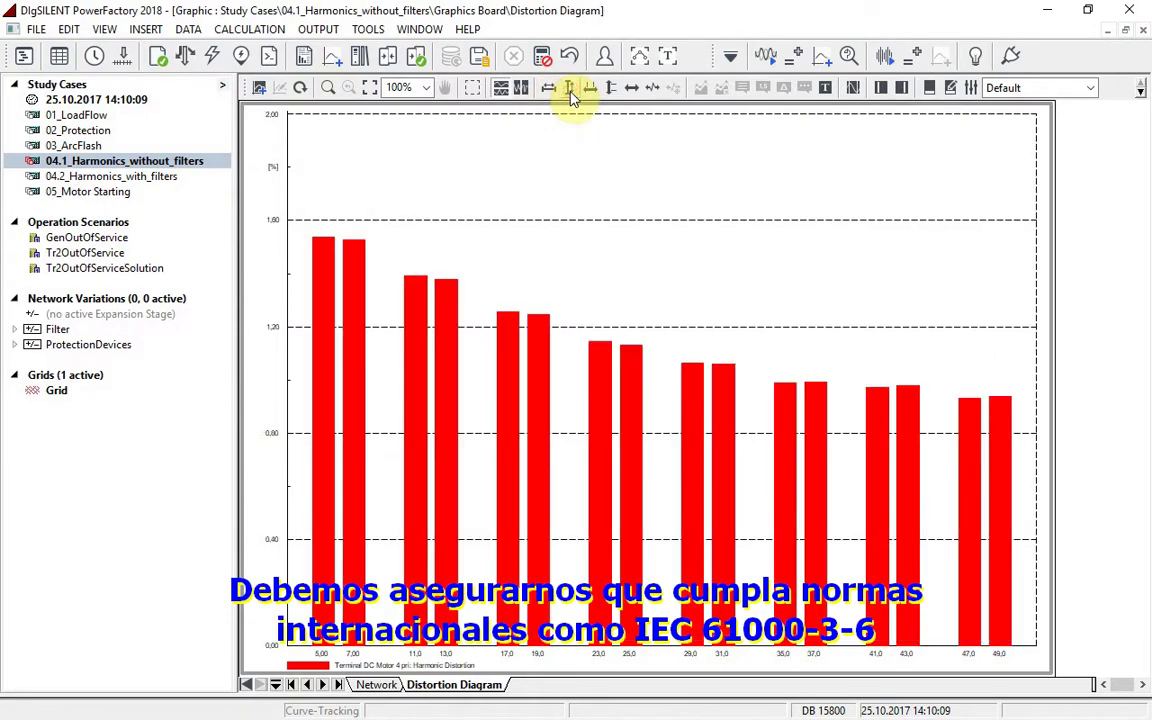
pyautogui.doubleClick(615, 152)
pyautogui.click(240, 200)
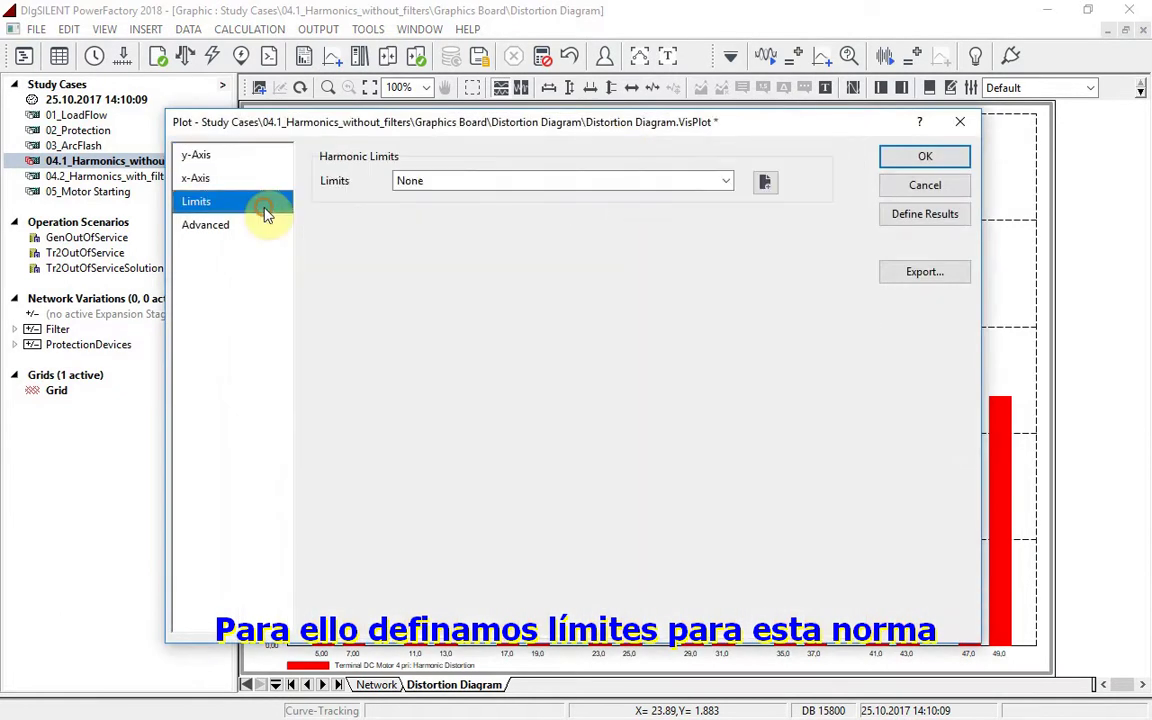
pyautogui.click(581, 185)
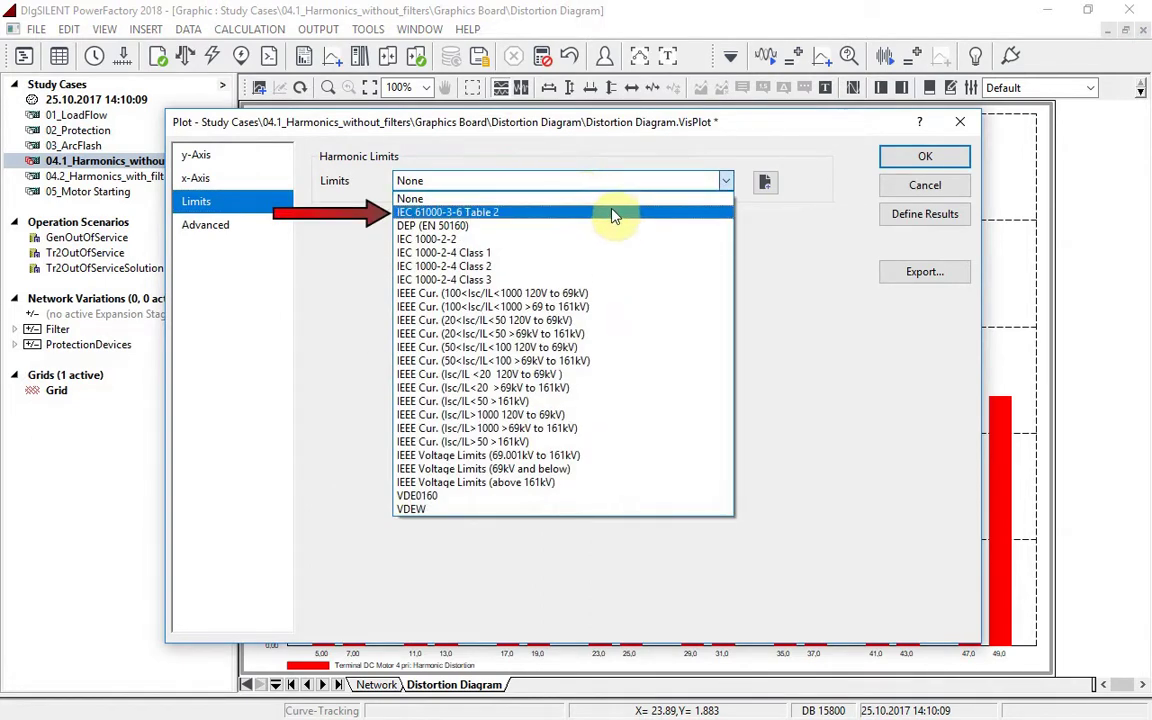
pyautogui.click(617, 214)
pyautogui.click(905, 157)
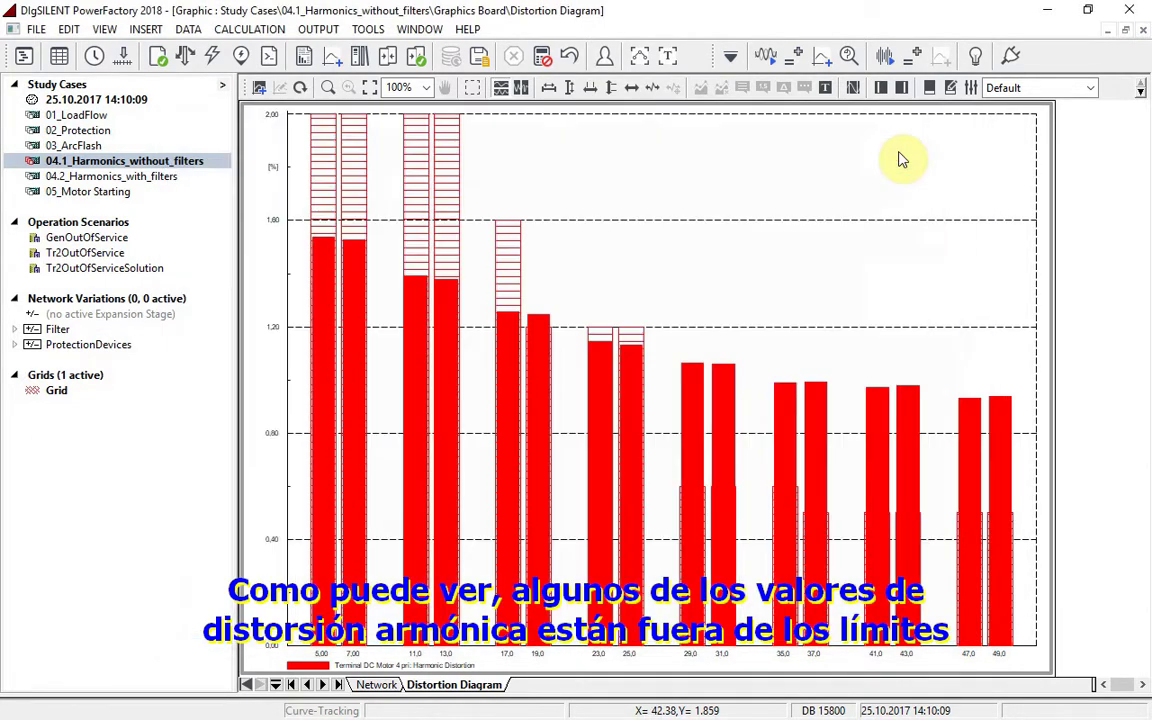
pyautogui.click(521, 87)
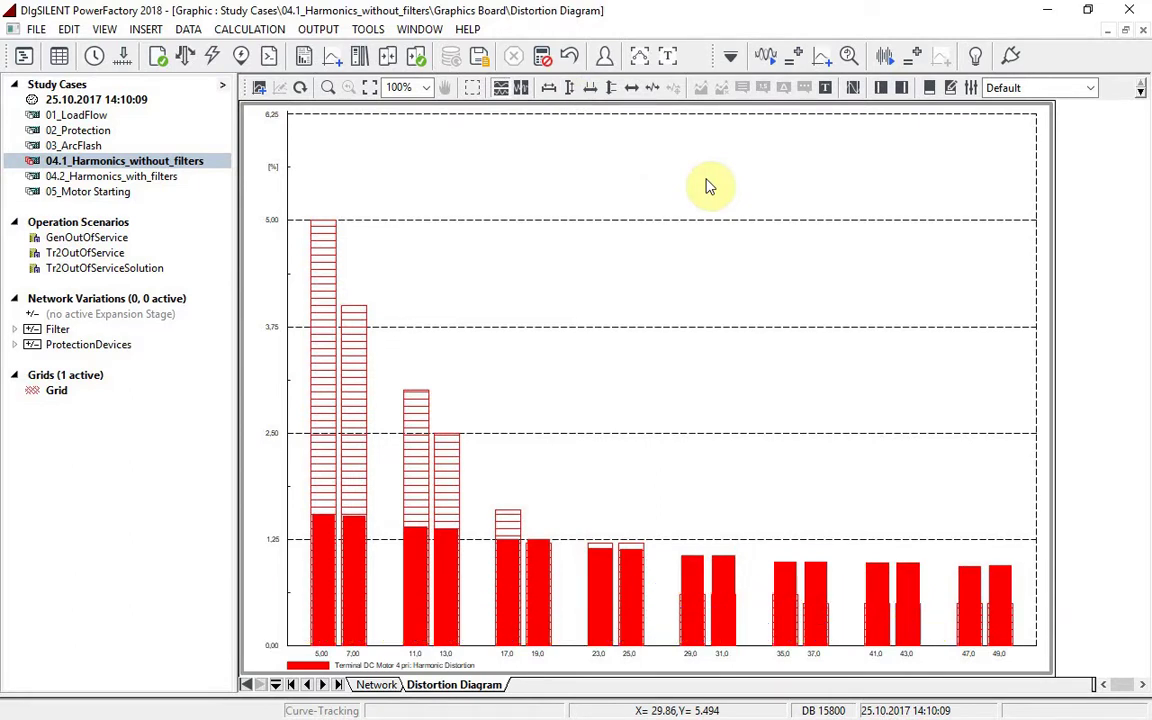
pyautogui.click(377, 684)
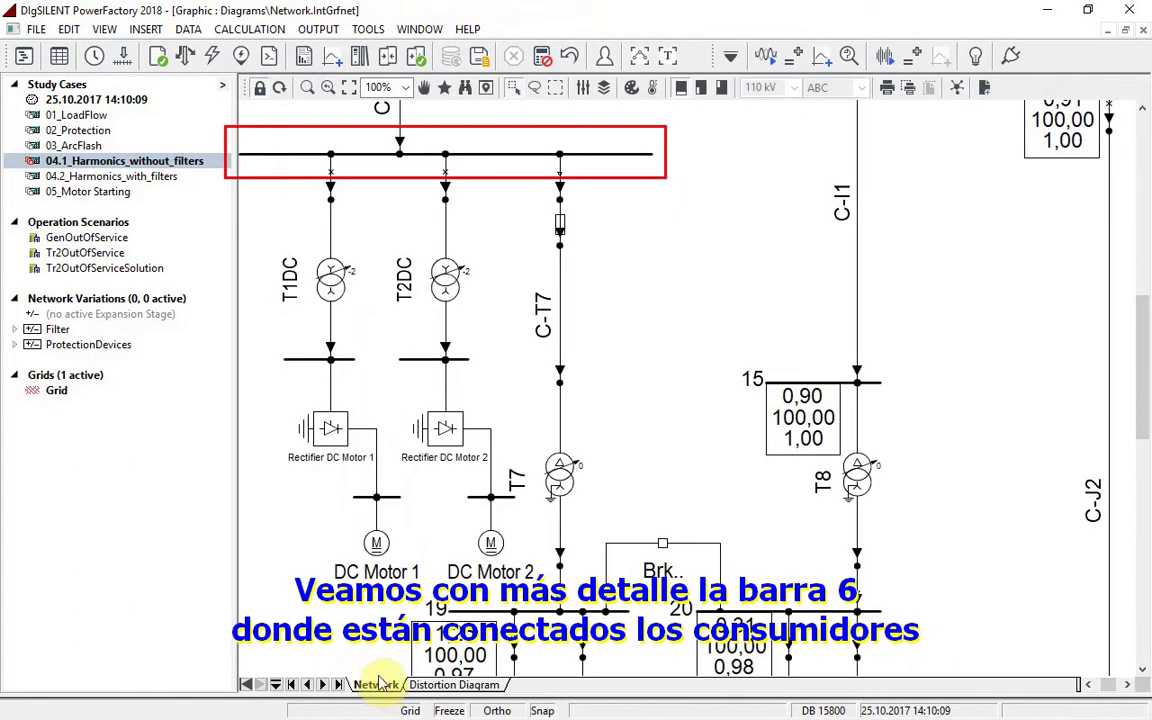
# Step: Duplicate the Terminal DC Motor 4 pri curve row in the distortion chart's settings
pyautogui.doubleClick(514, 158)
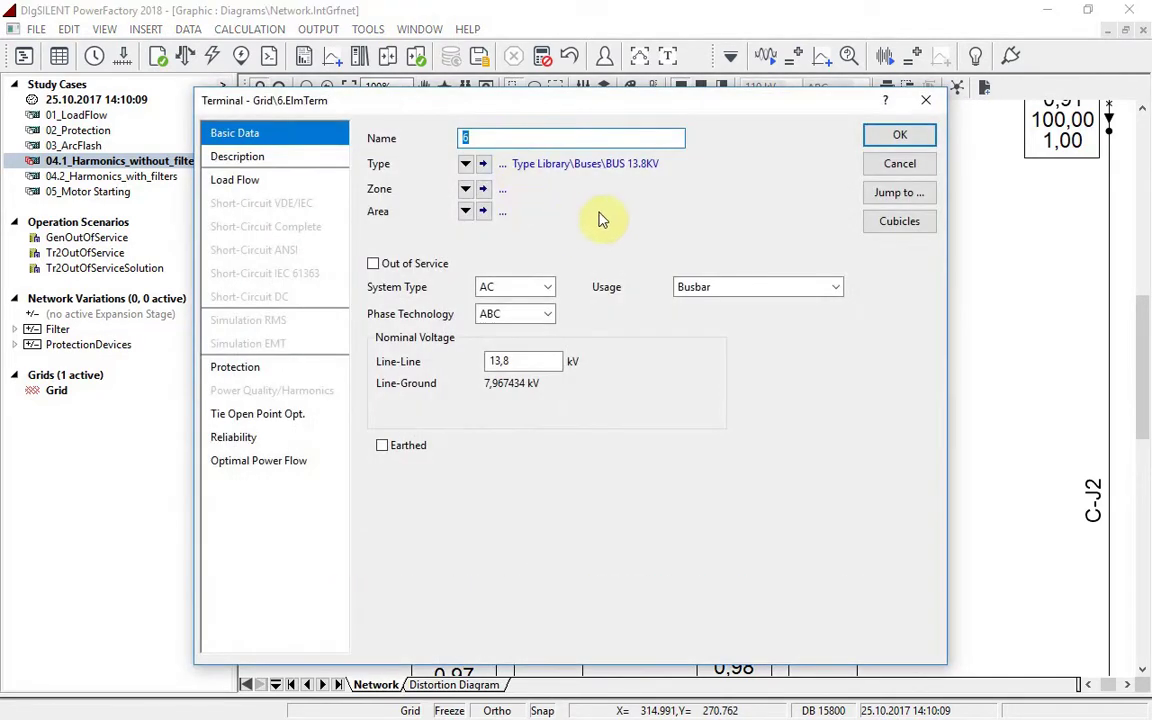
pyautogui.click(873, 150)
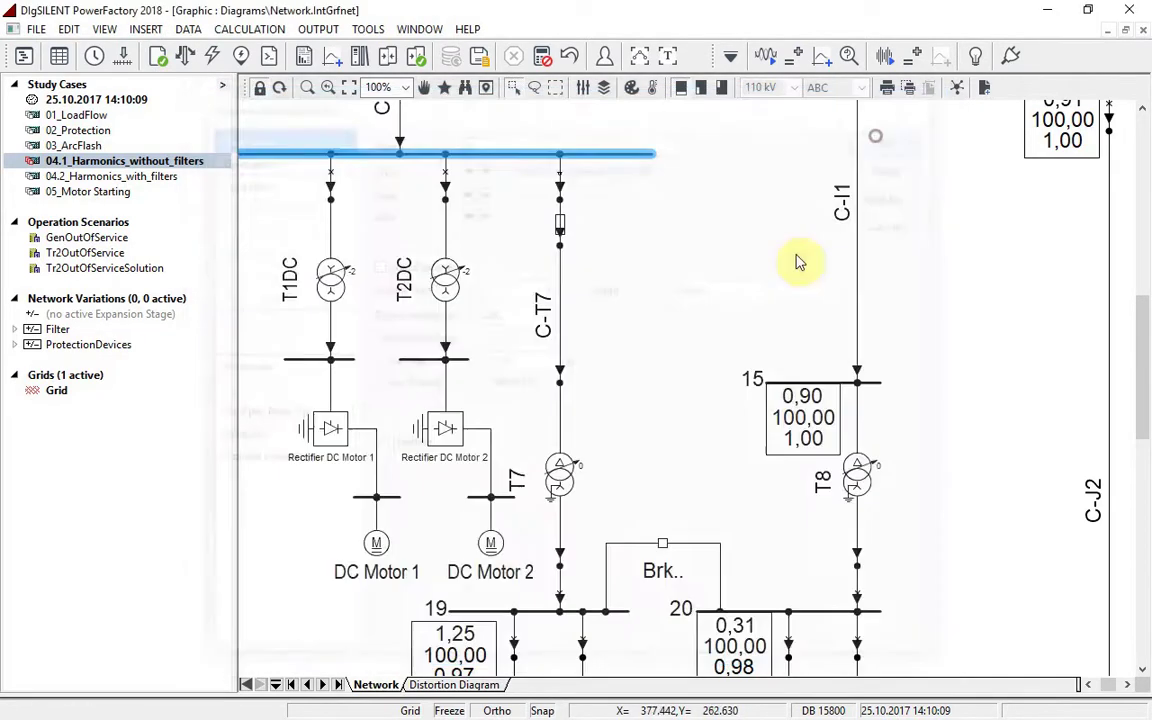
pyautogui.click(472, 686)
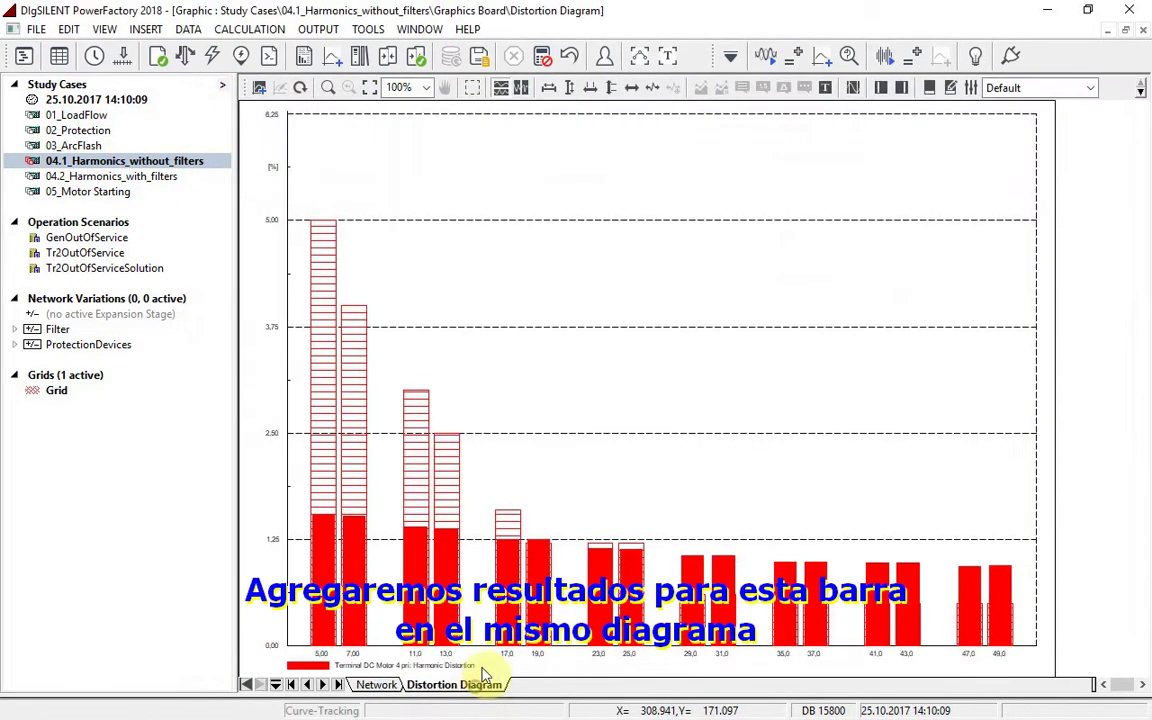
pyautogui.doubleClick(659, 366)
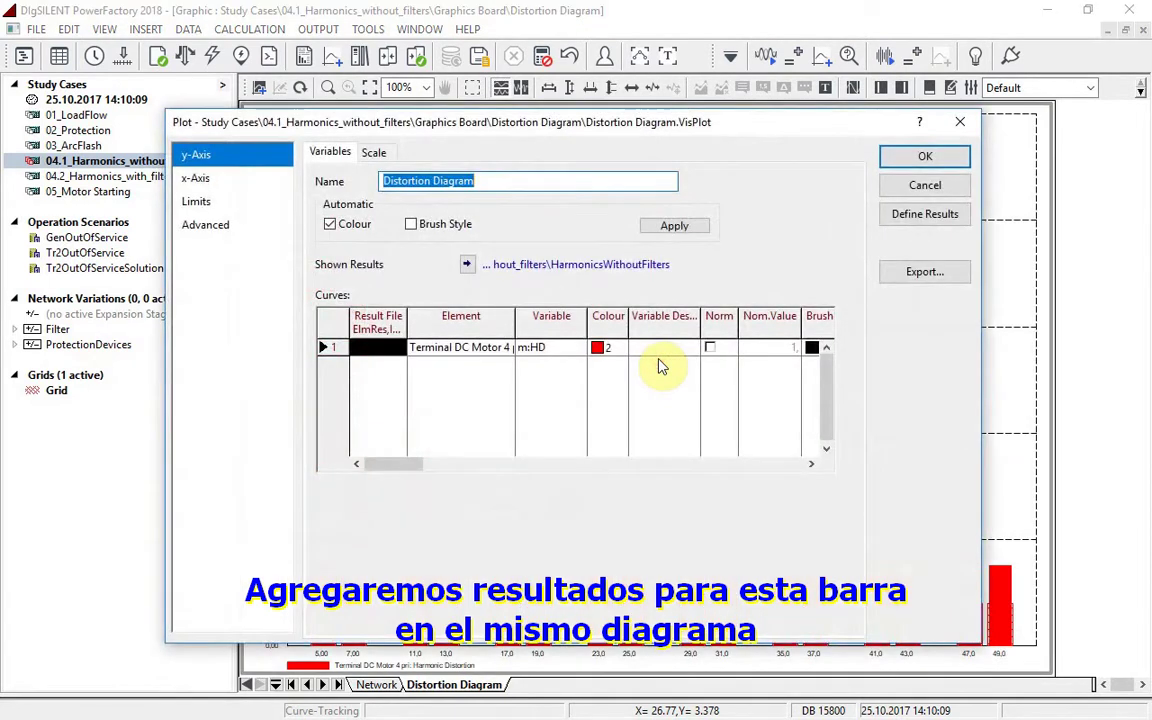
pyautogui.click(336, 348)
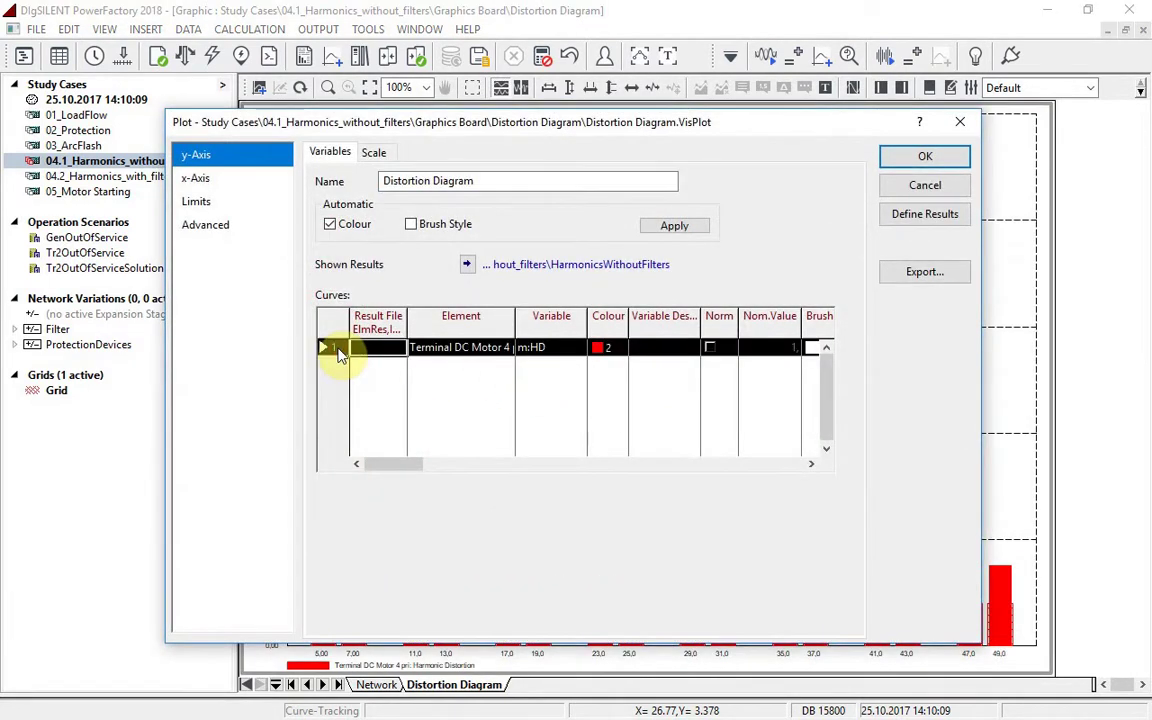
pyautogui.hotkey('ctrl', 'c')
pyautogui.hotkey('ctrl', 'v')
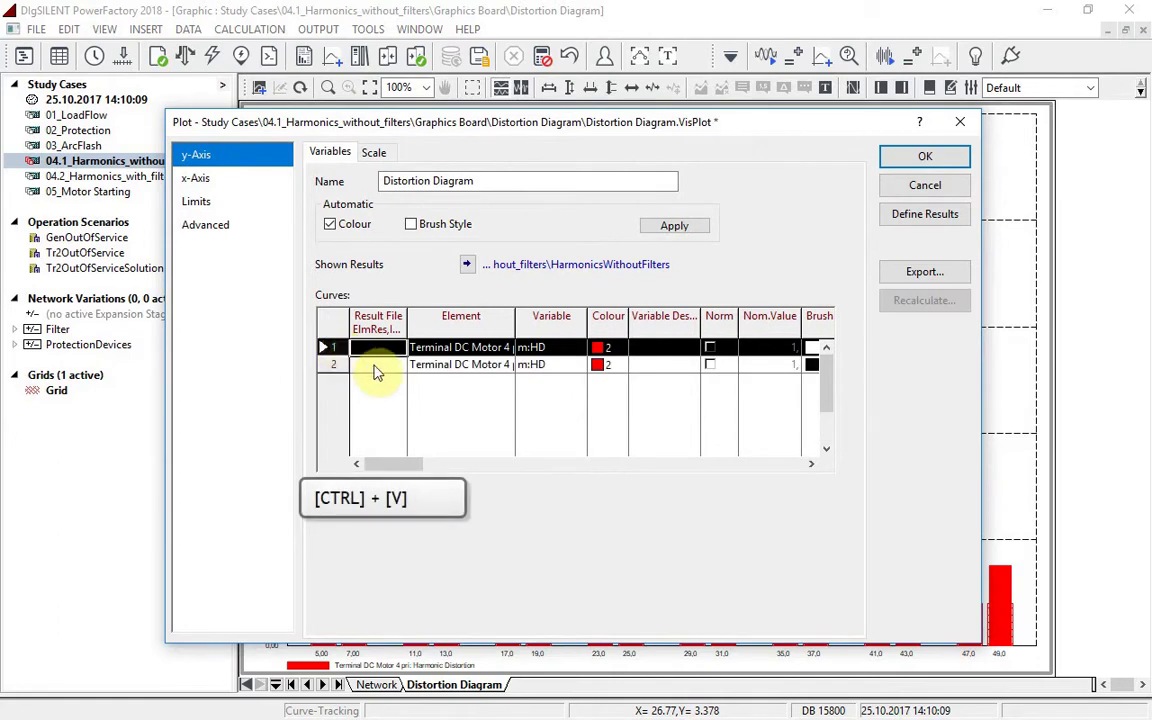
# Step: Point the copied curve at busbar 6 and set its colour to 4 (blue)
pyautogui.doubleClick(420, 364)
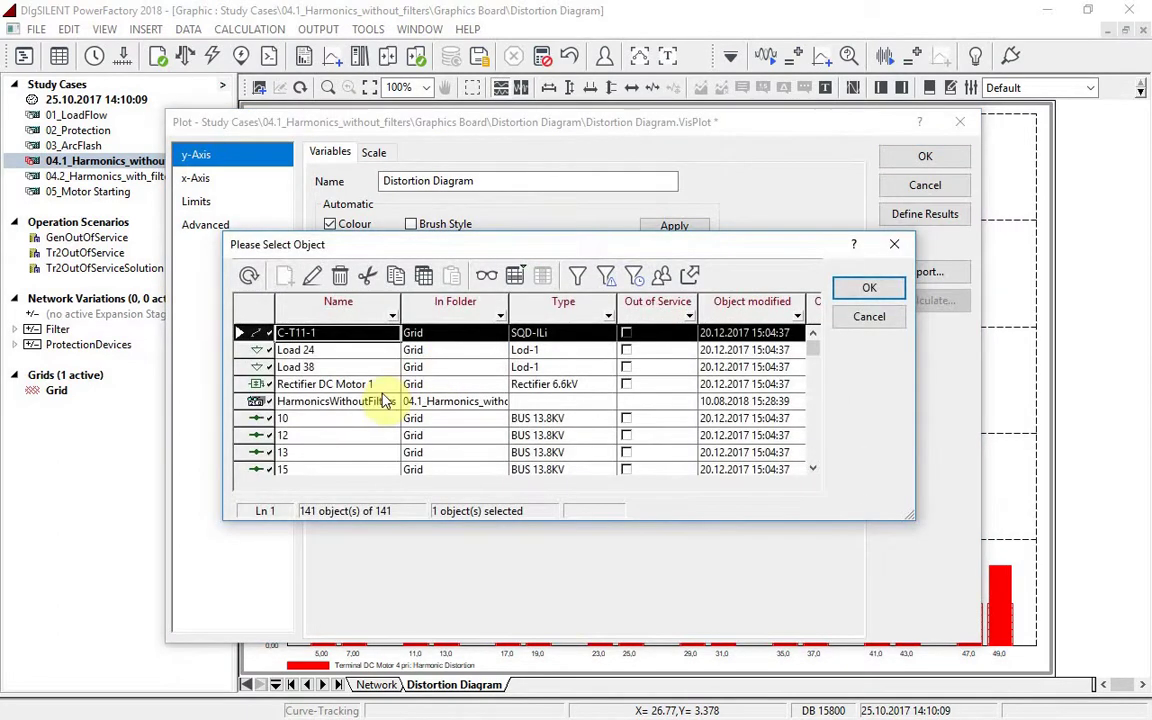
pyautogui.scroll(-10, 383, 400)
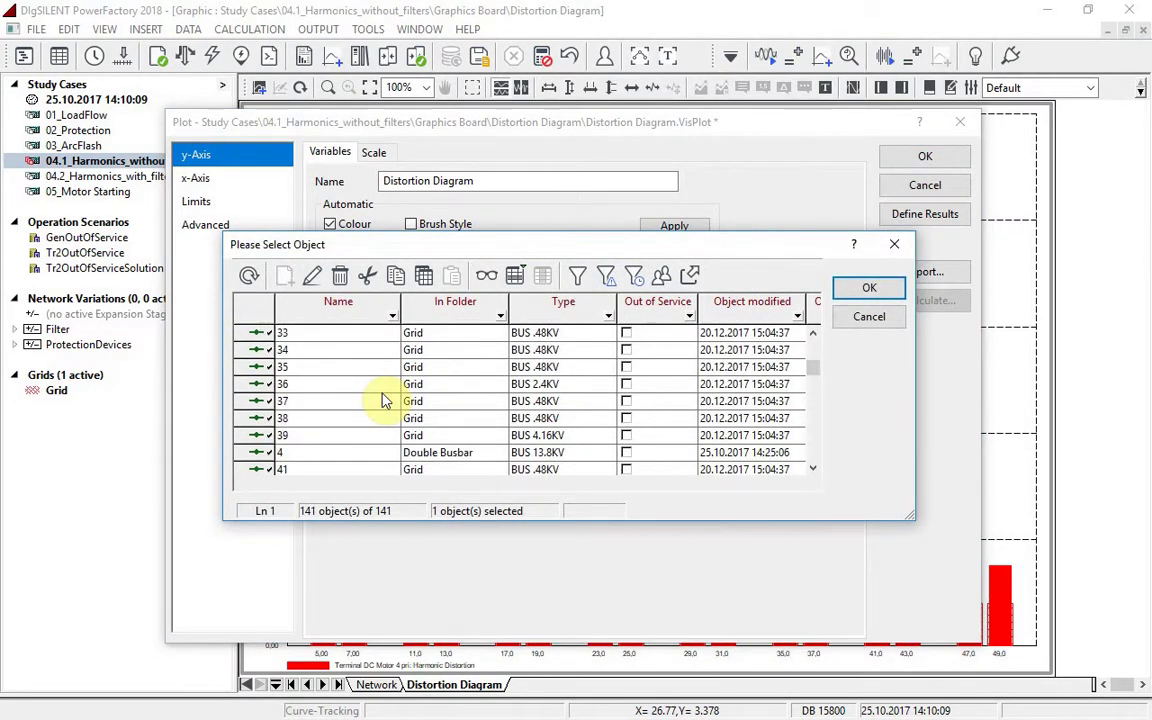
pyautogui.scroll(-5, 383, 400)
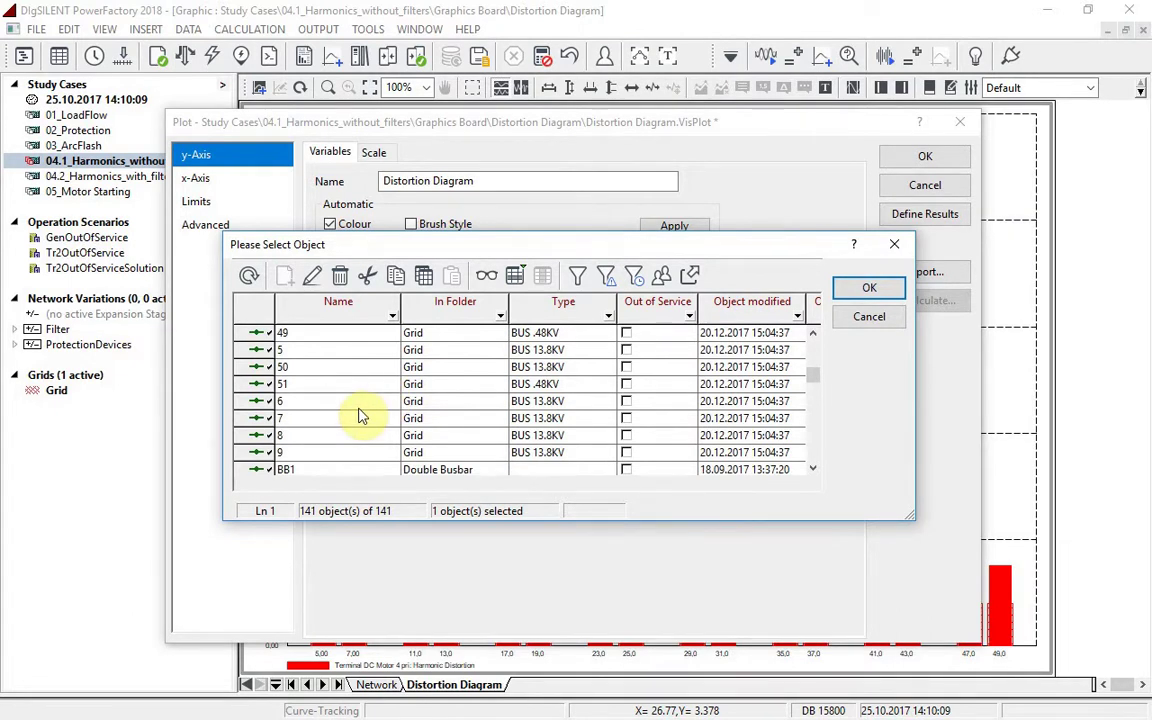
pyautogui.click(275, 402)
pyautogui.click(869, 290)
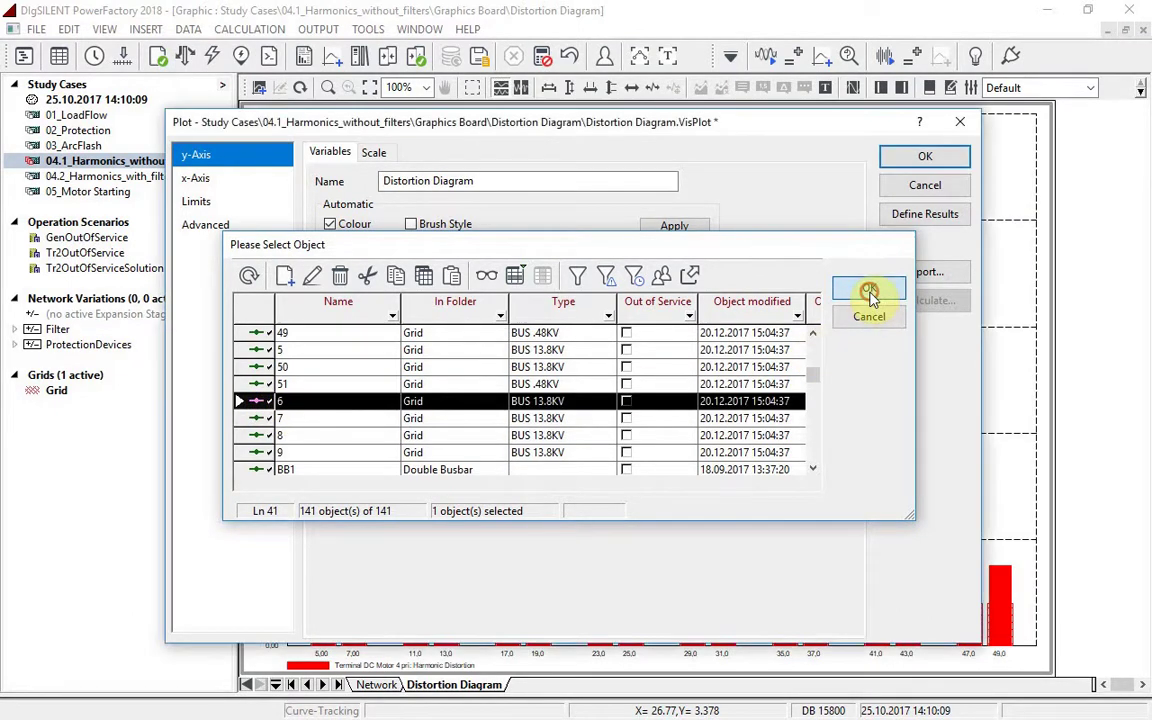
pyautogui.doubleClick(605, 366)
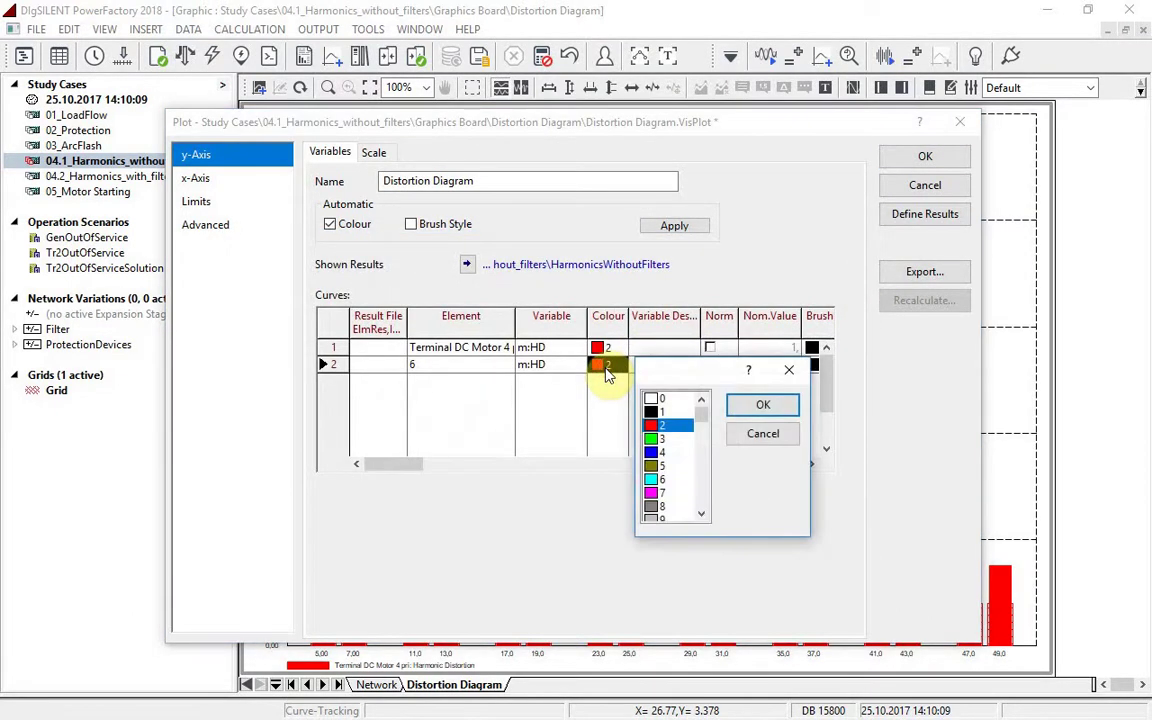
pyautogui.click(660, 452)
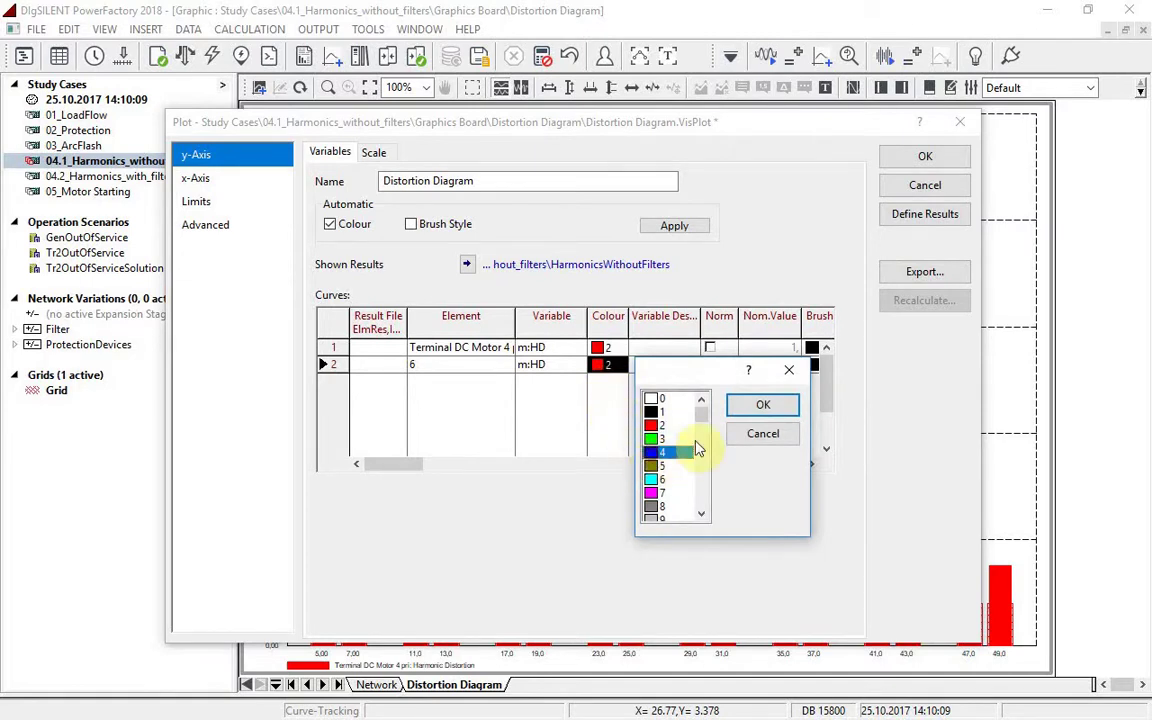
pyautogui.click(763, 405)
pyautogui.click(921, 157)
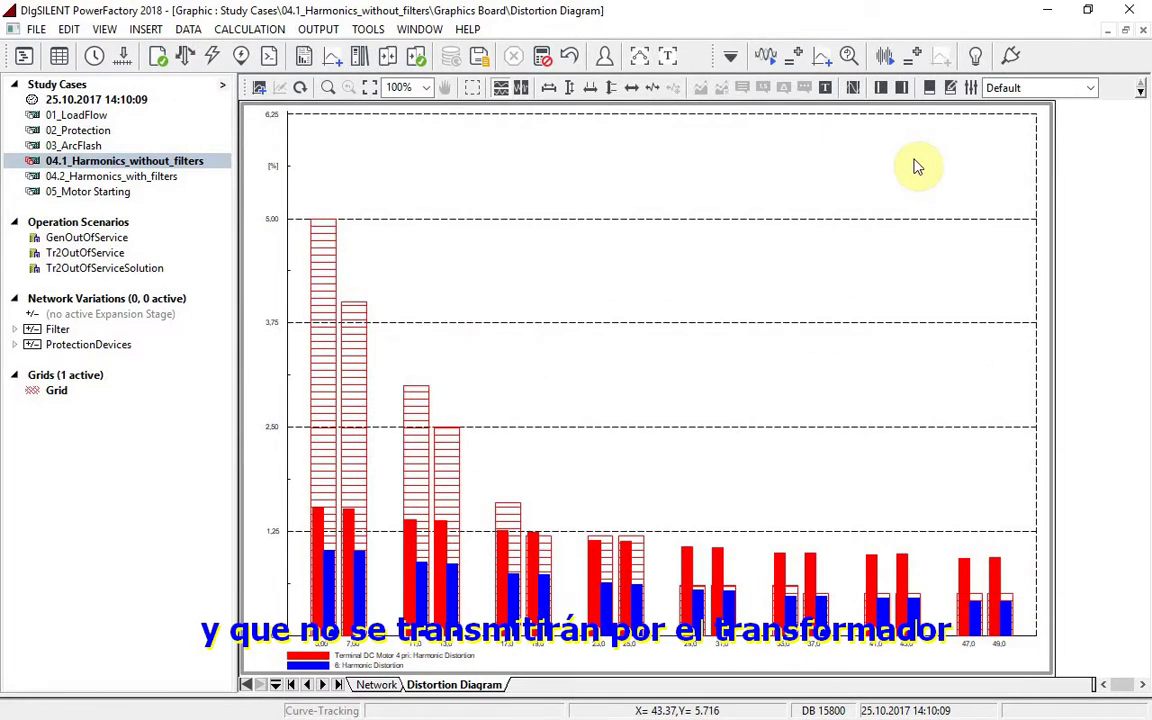
# Step: Zoom to bus 38 and plot its Harmonic Distortion (m:HD) on a new Distortion Diagram page
pyautogui.click(372, 685)
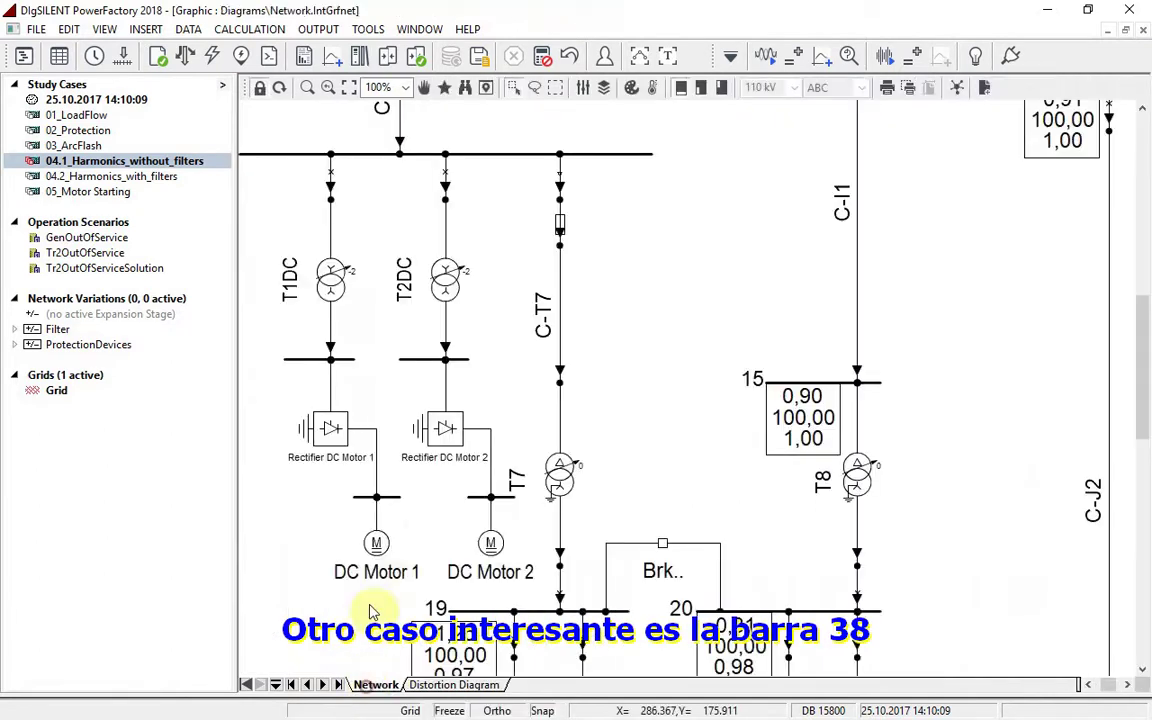
pyautogui.click(349, 87)
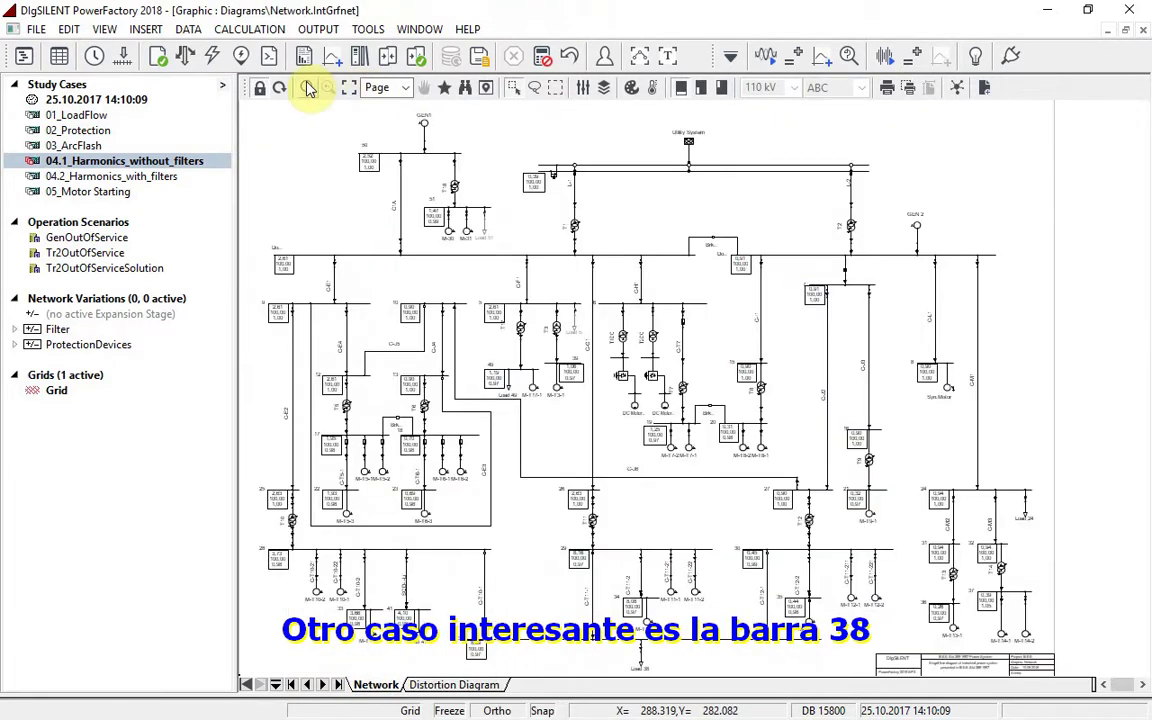
pyautogui.click(308, 88)
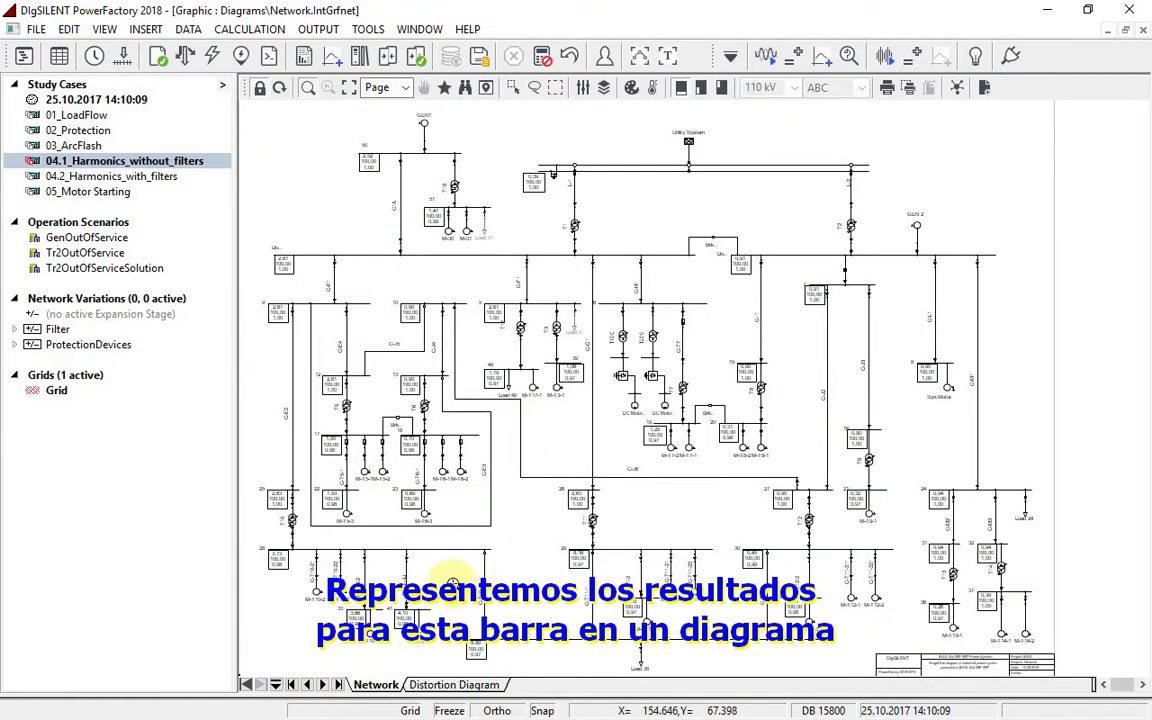
pyautogui.moveTo(448, 577); pyautogui.dragTo(840, 666)
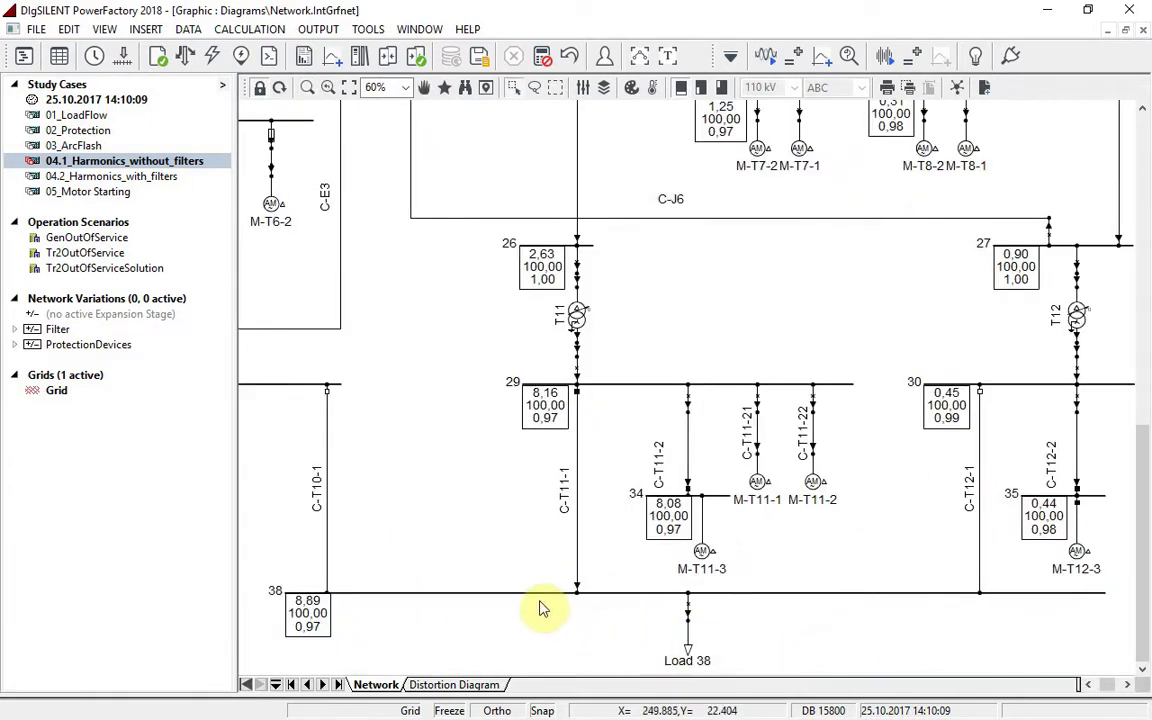
pyautogui.rightClick(530, 595)
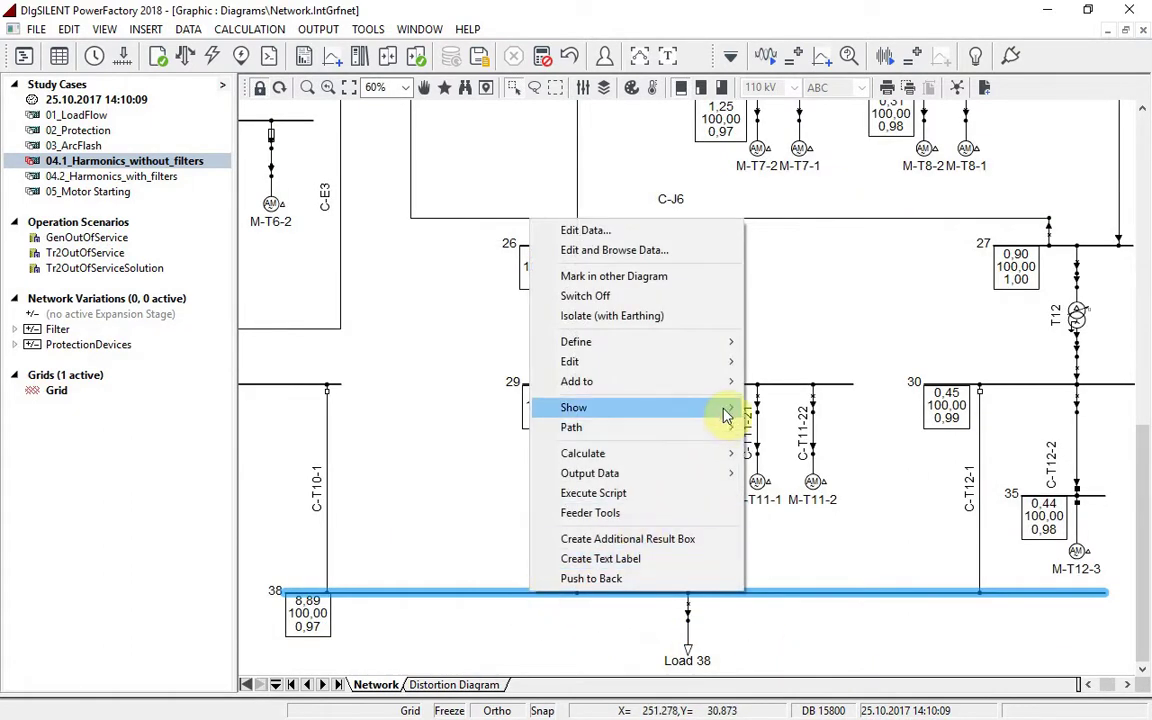
pyautogui.moveTo(727, 412)
pyautogui.moveTo(790, 450)
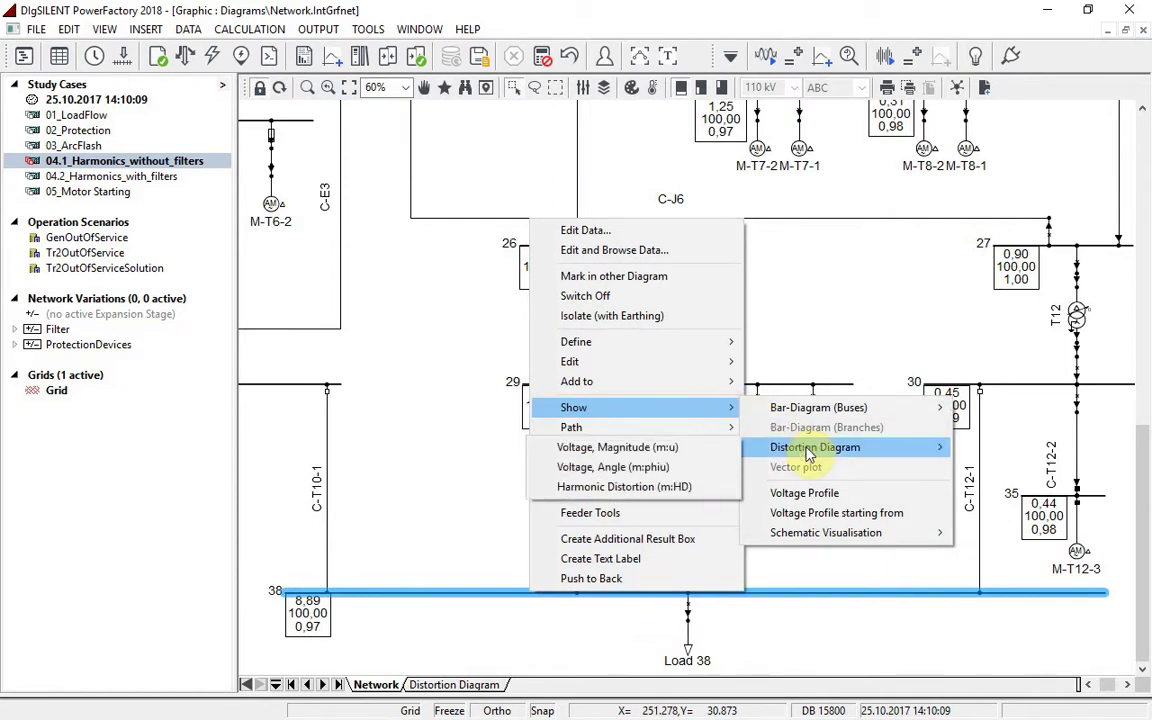
pyautogui.click(693, 492)
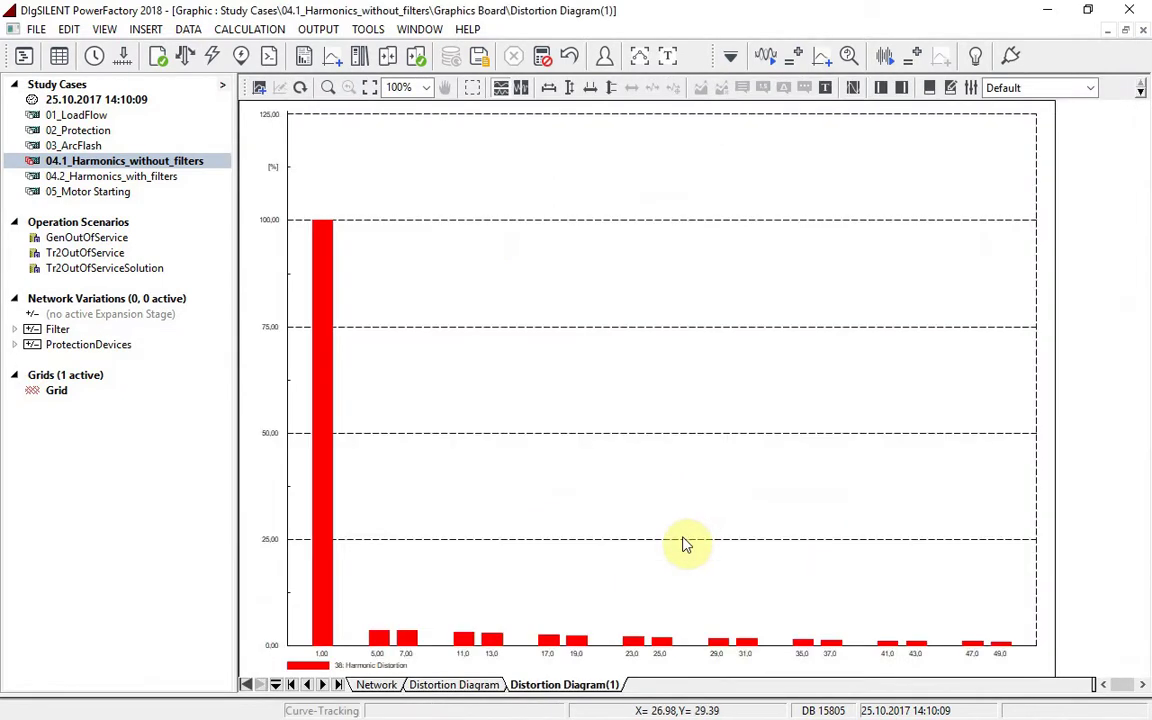
# Step: Rename the new chart page to 'Busbar38'
pyautogui.rightClick(598, 690)
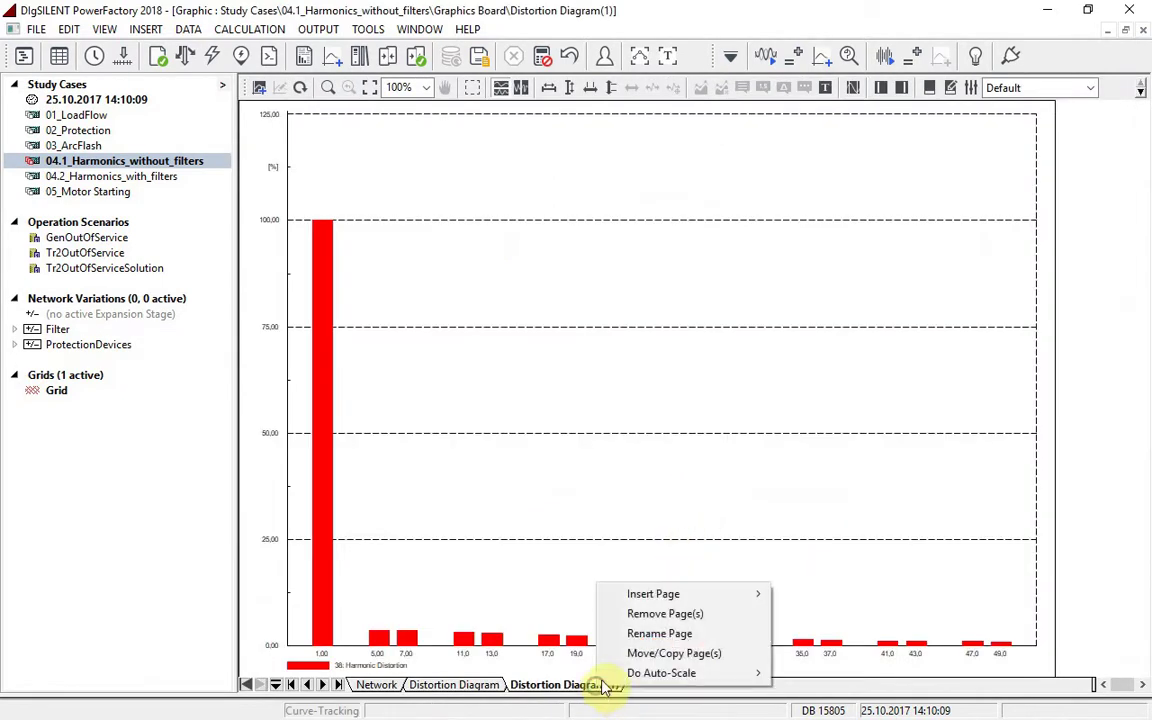
pyautogui.click(656, 632)
pyautogui.write('B')
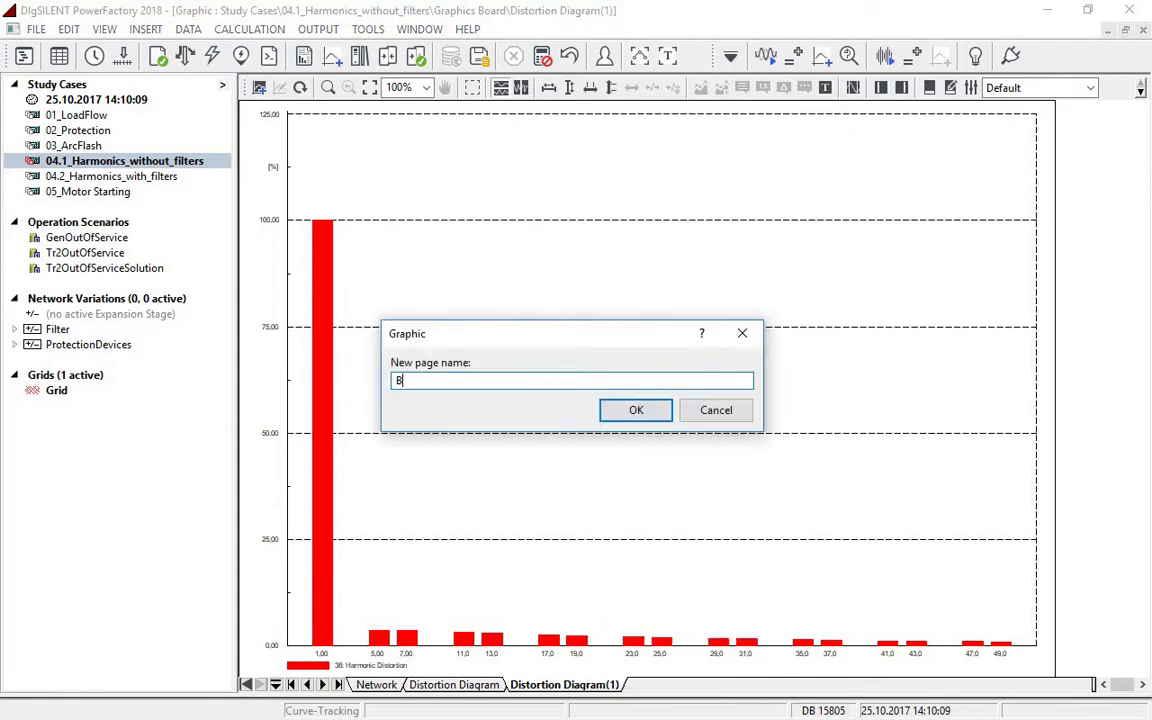
pyautogui.write('usbar38')
pyautogui.press('Return')
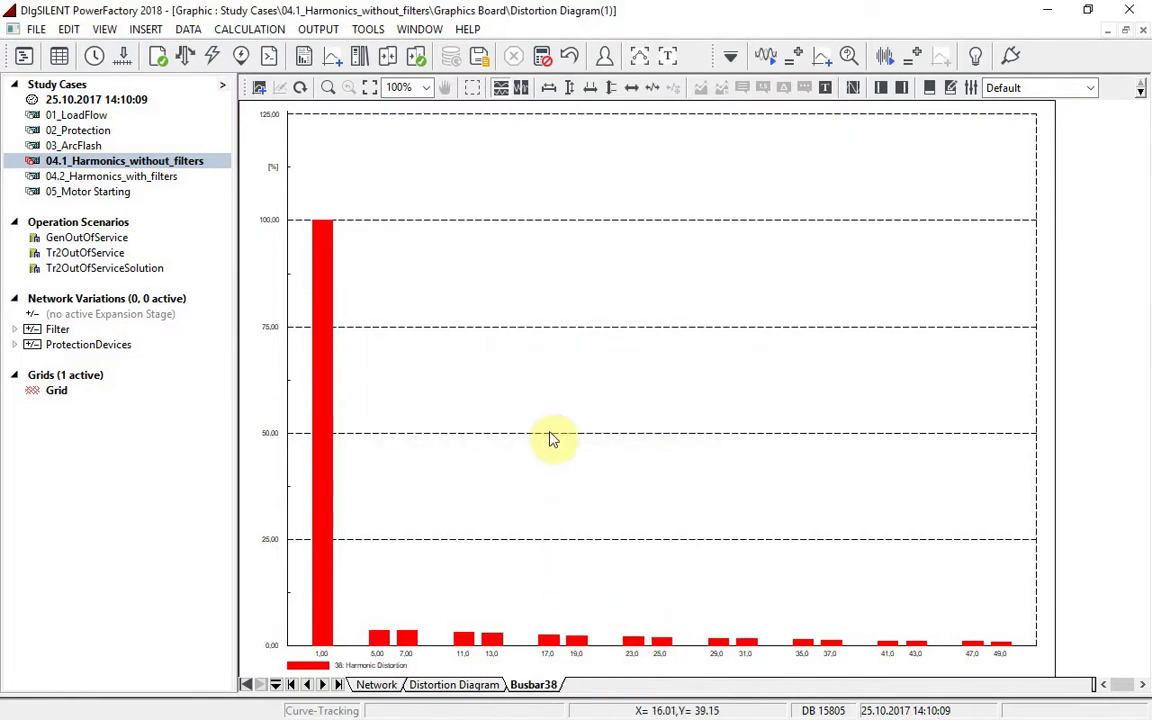
# Step: Hide the fundamental frequency on the bus 38 chart's x-axis and rescale it
pyautogui.doubleClick(567, 283)
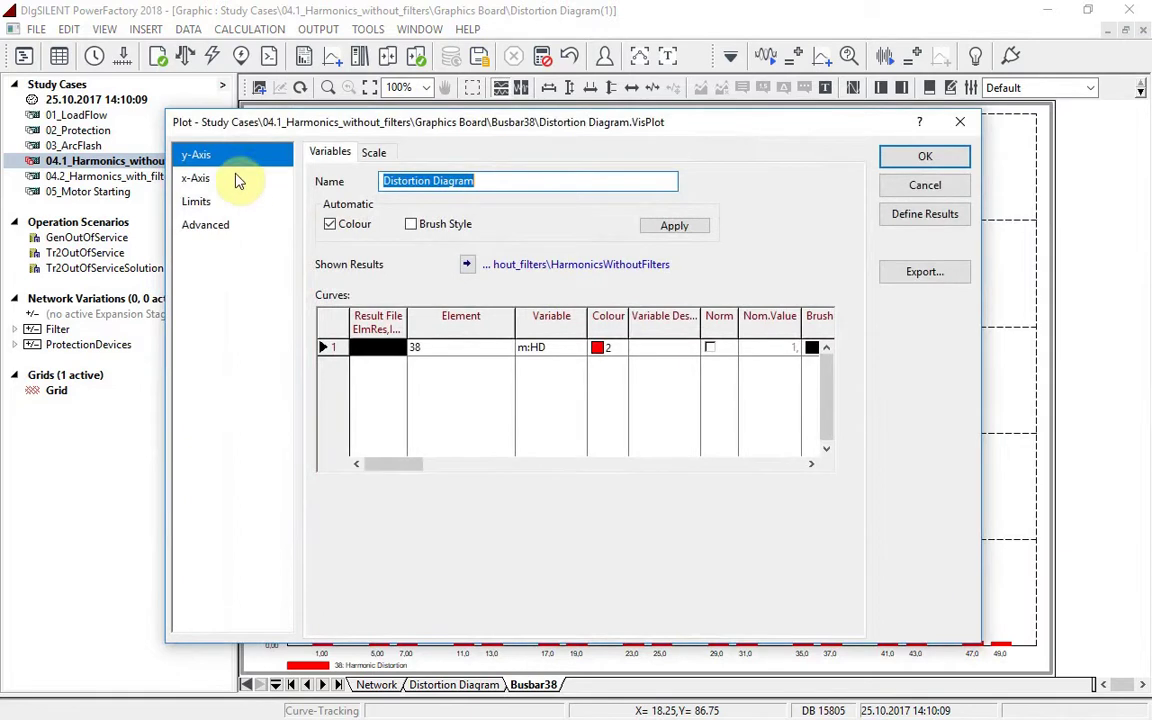
pyautogui.click(236, 179)
pyautogui.click(375, 155)
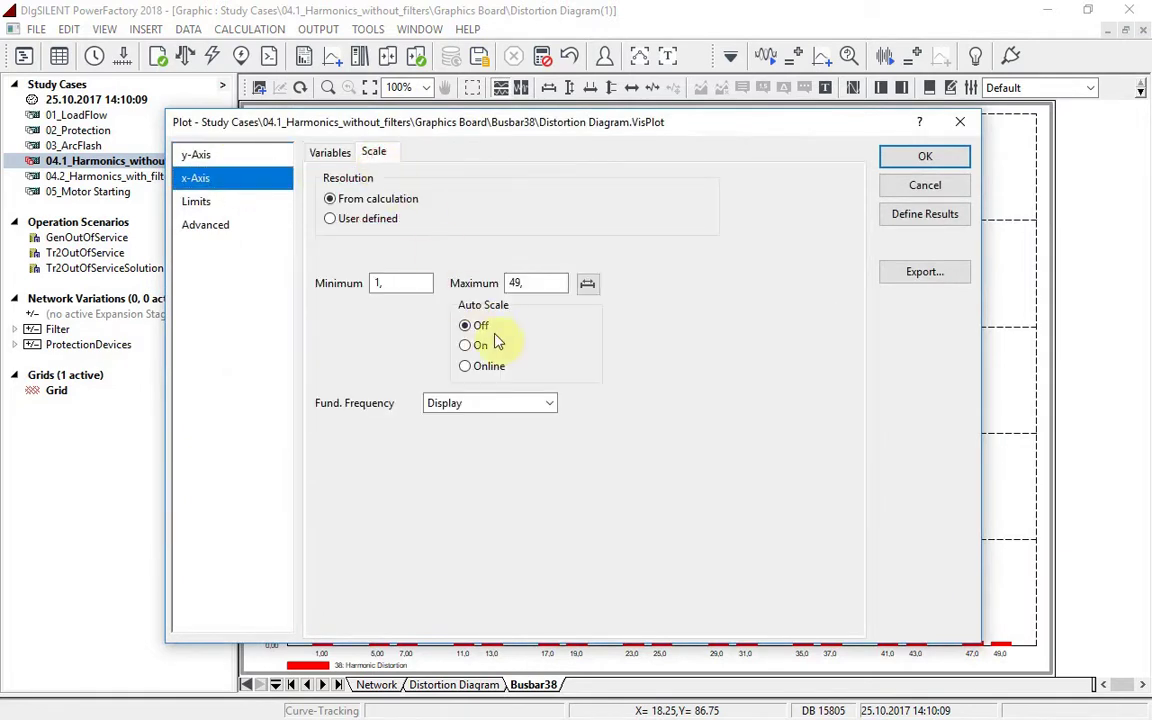
pyautogui.click(551, 402)
pyautogui.click(545, 432)
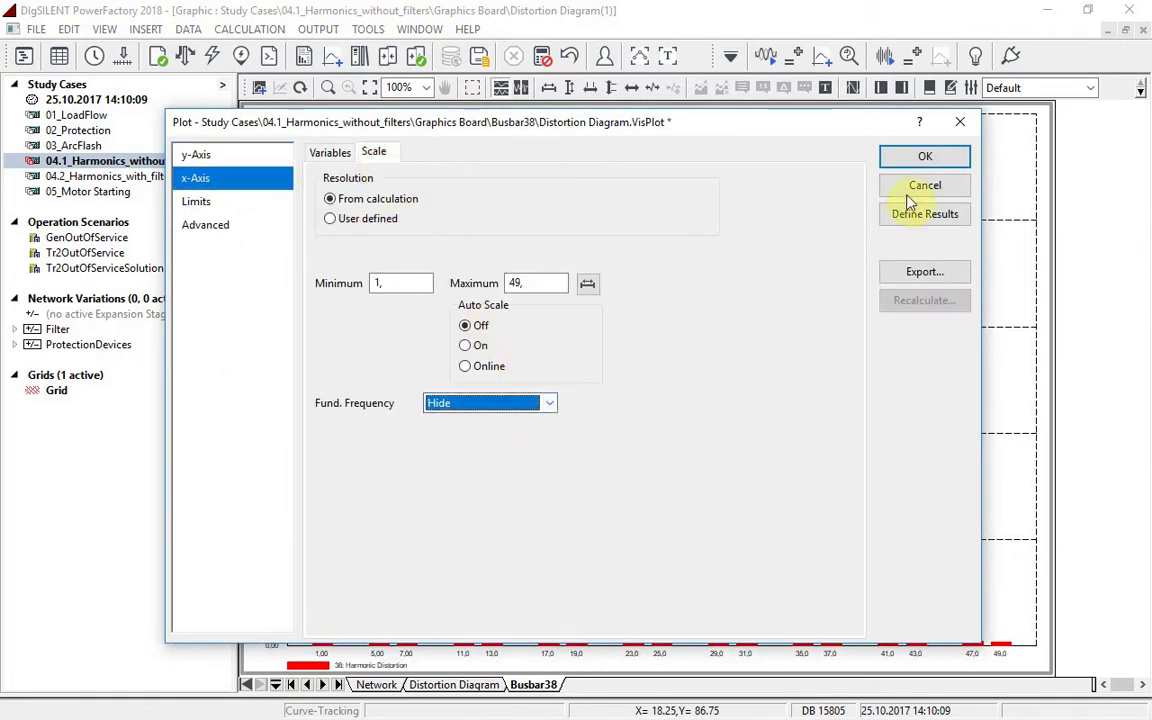
pyautogui.click(912, 160)
pyautogui.click(548, 88)
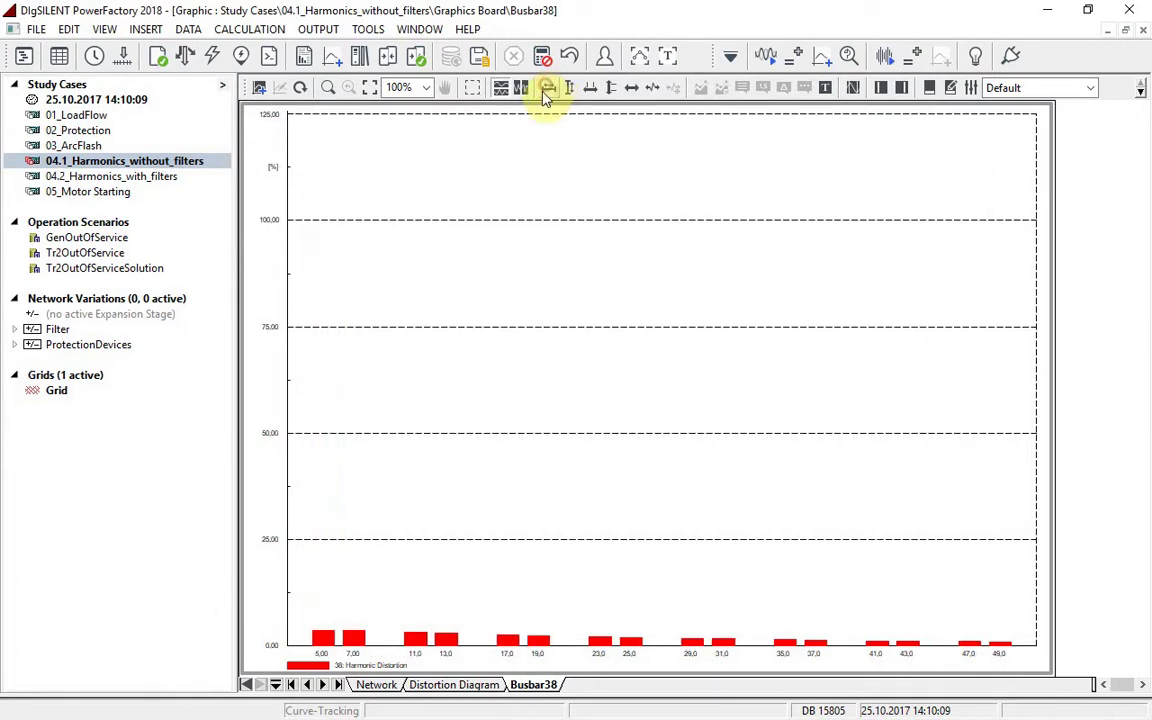
# Step: Add IEC 61000-3-6 Table 2 limits, rescale the y-axis, and return to the network diagram
pyautogui.doubleClick(537, 262)
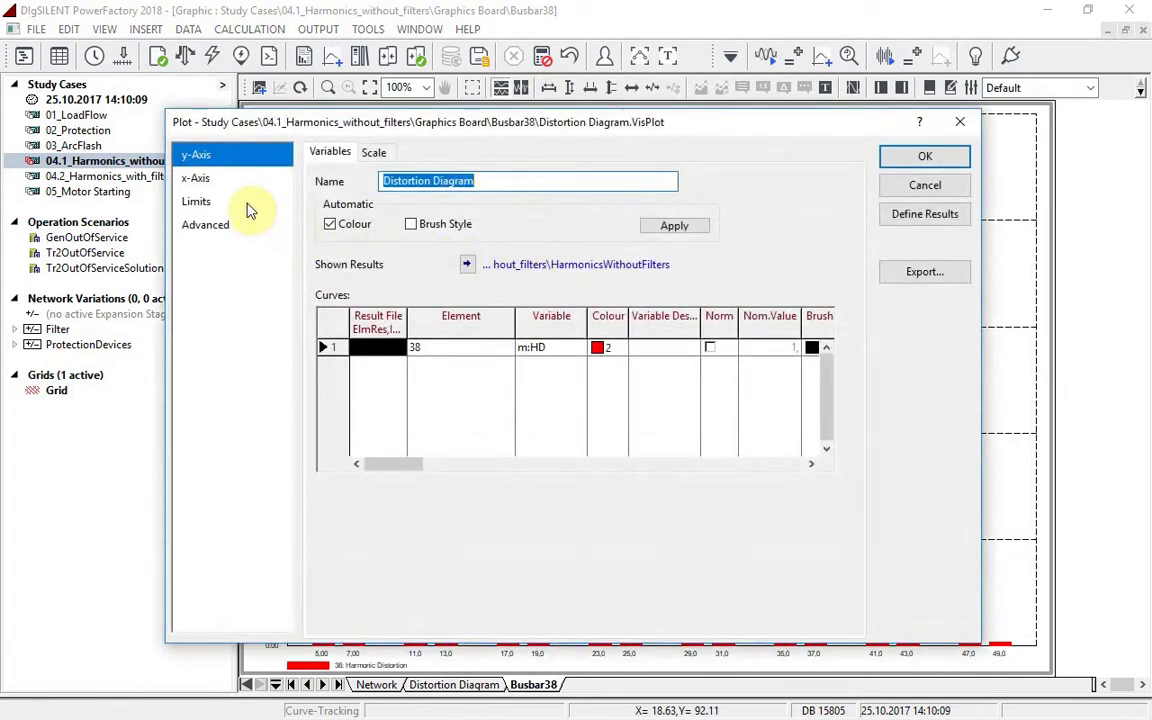
pyautogui.click(185, 202)
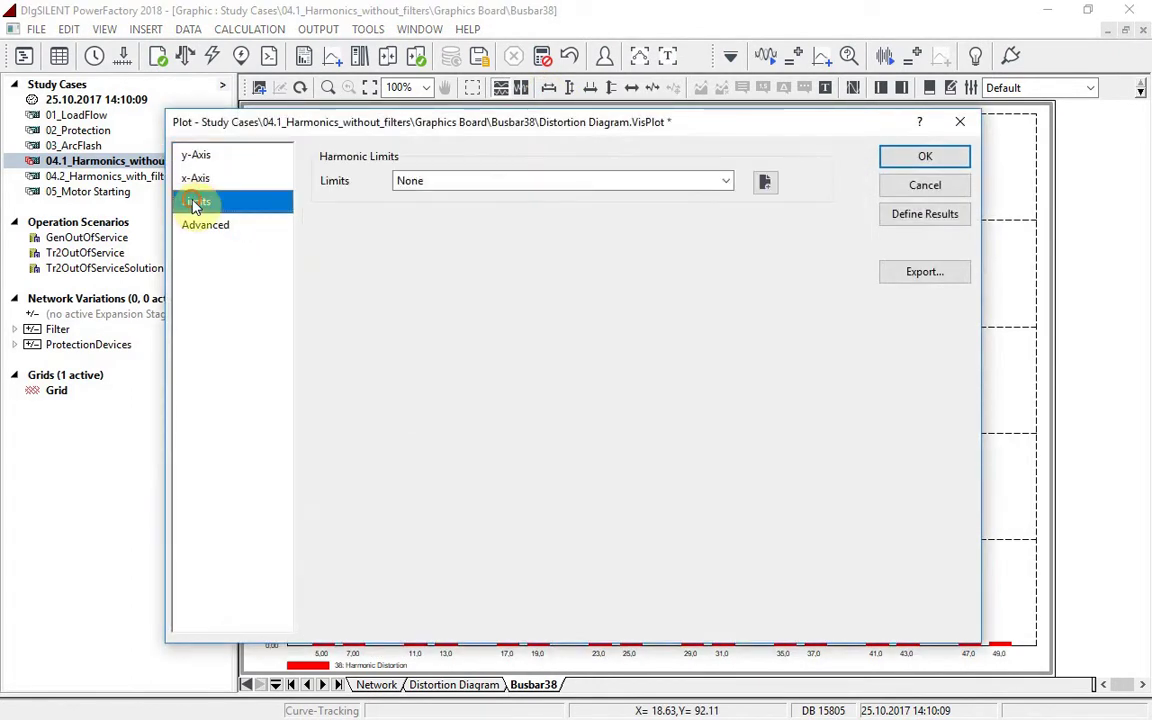
pyautogui.click(727, 181)
pyautogui.click(715, 213)
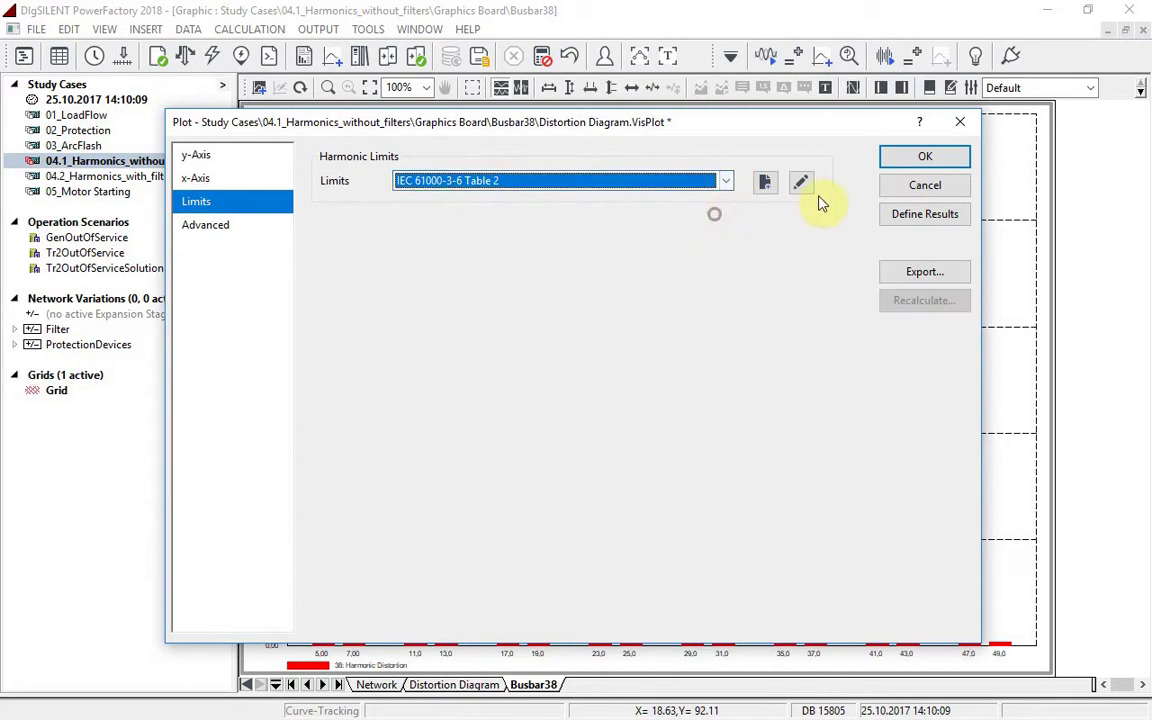
pyautogui.click(897, 164)
pyautogui.click(566, 91)
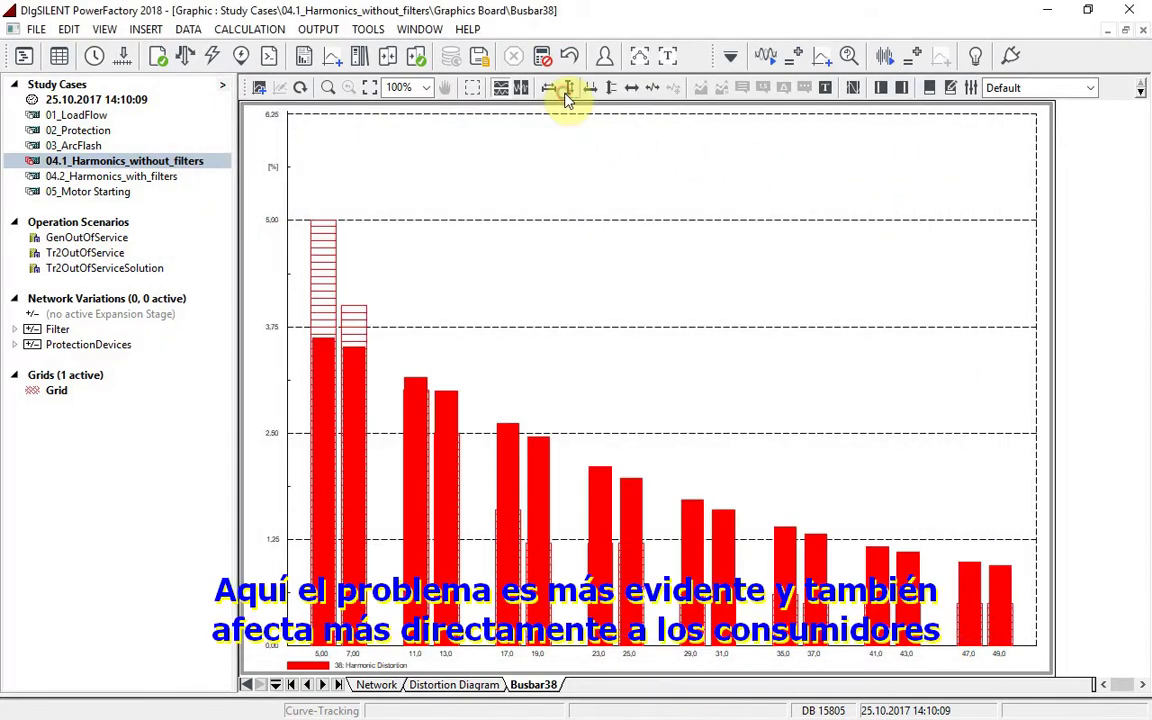
pyautogui.click(385, 685)
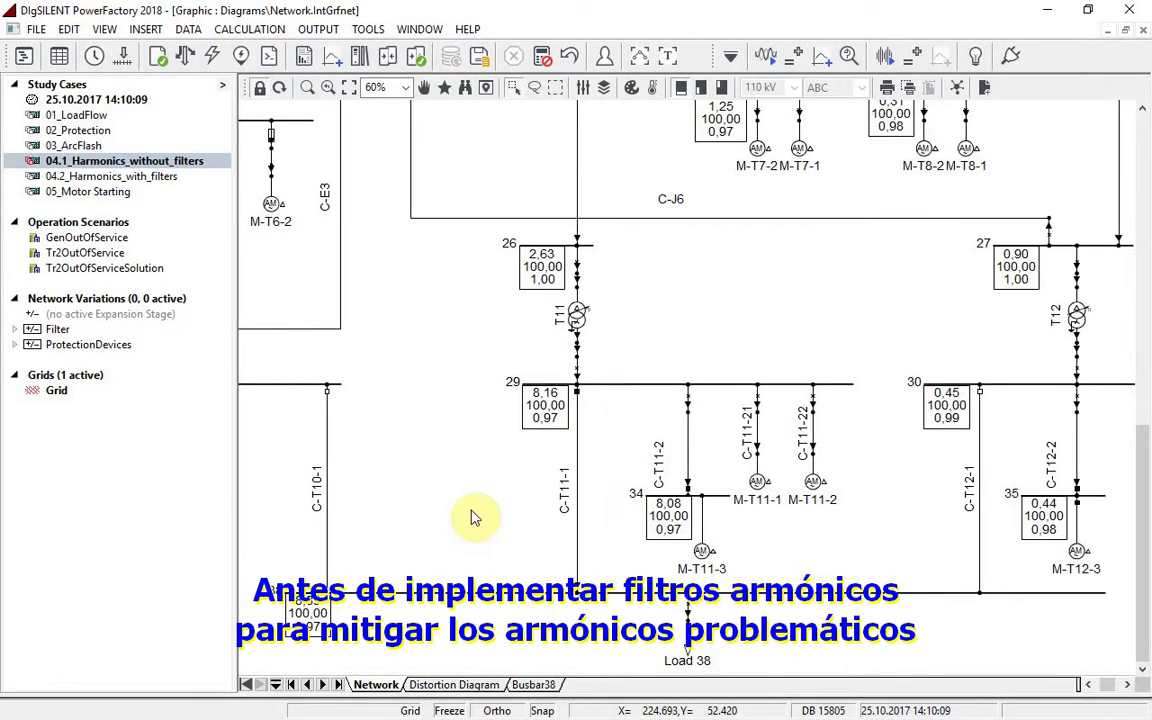
# Step: Define harmonic load flow results for C-T11-1 recording current I and angle phii
pyautogui.rightClick(578, 478)
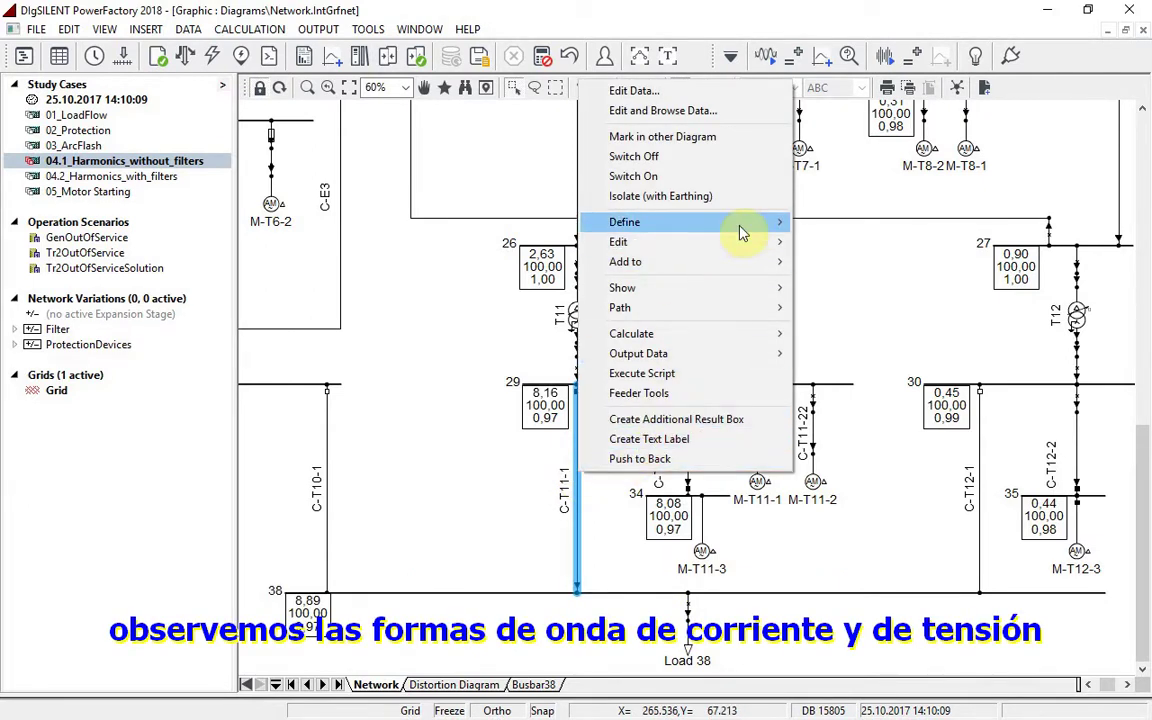
pyautogui.moveTo(760, 224)
pyautogui.click(855, 208)
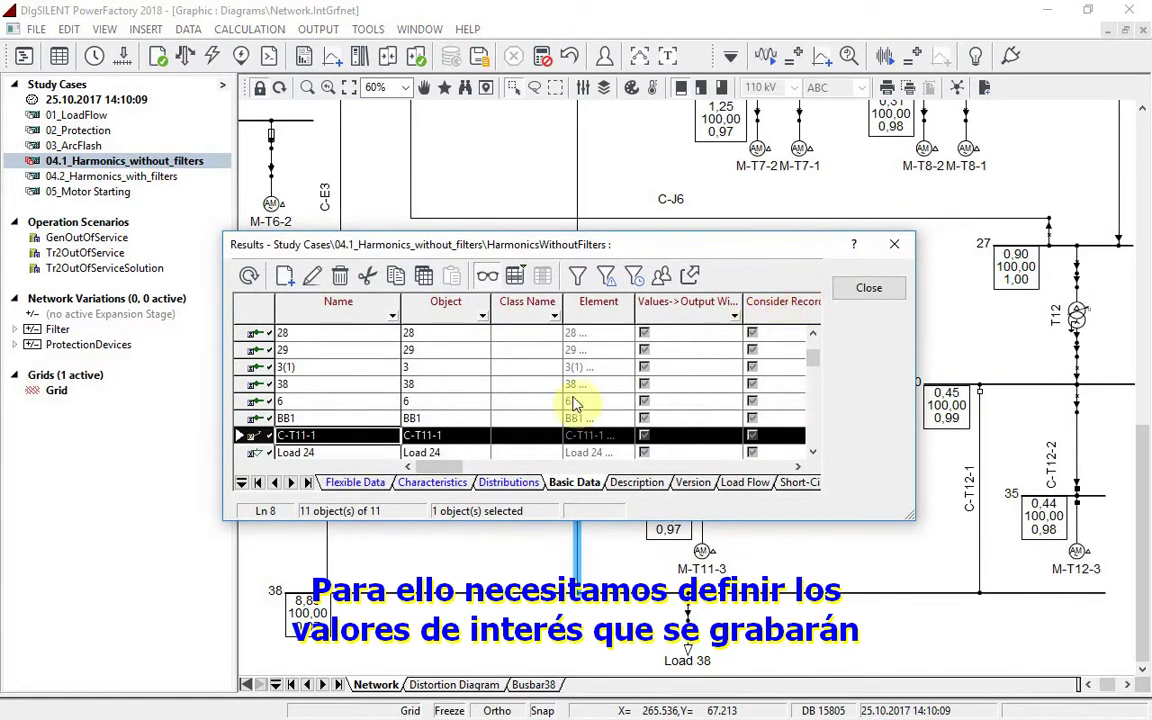
pyautogui.doubleClick(256, 440)
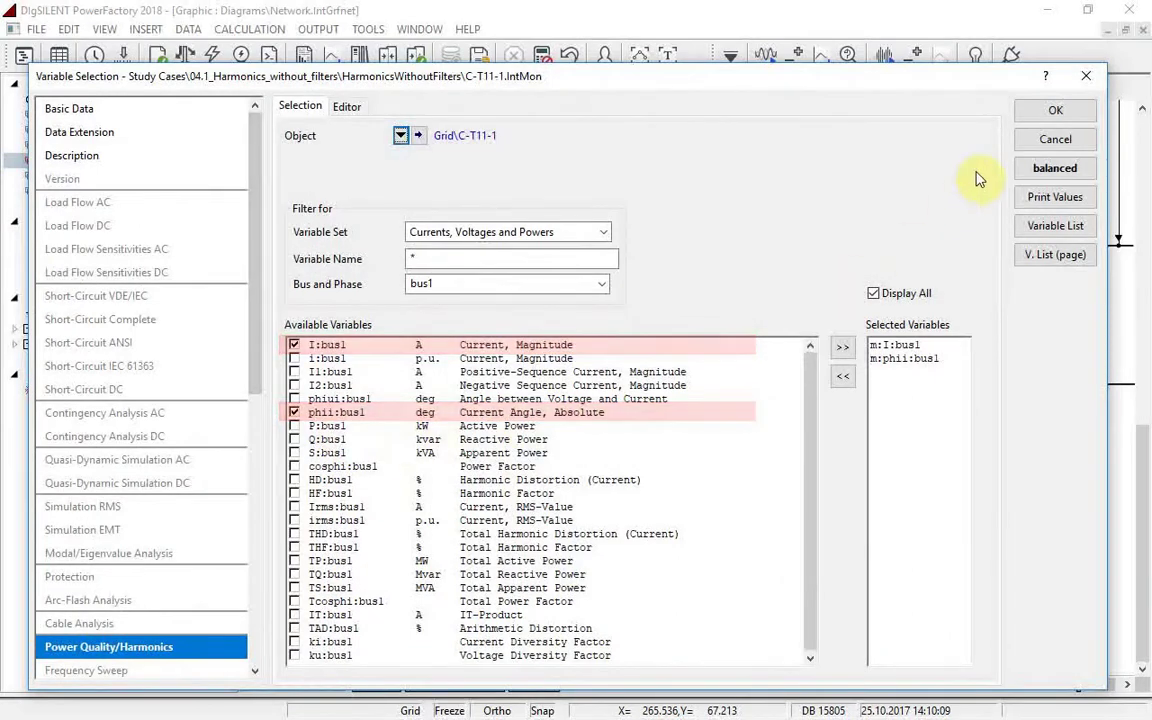
pyautogui.click(1028, 118)
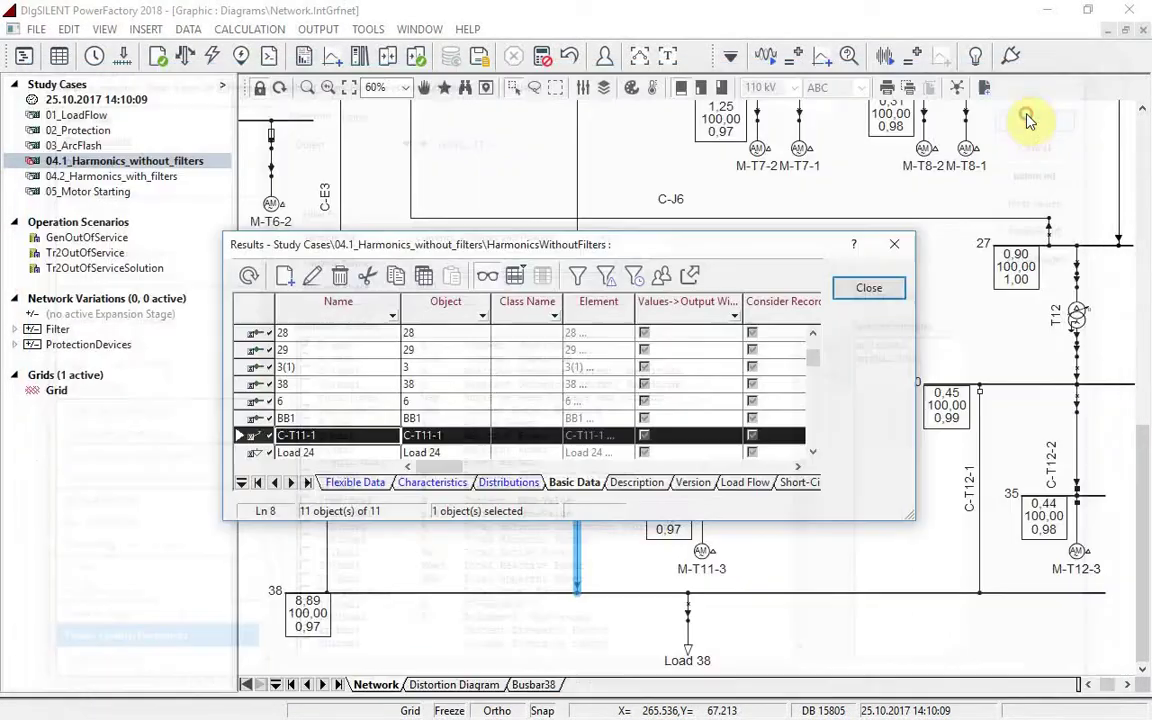
pyautogui.click(869, 288)
# Step: Define harmonic load flow results for busbar 38 recording voltage u and angle phiu
pyautogui.rightClick(482, 597)
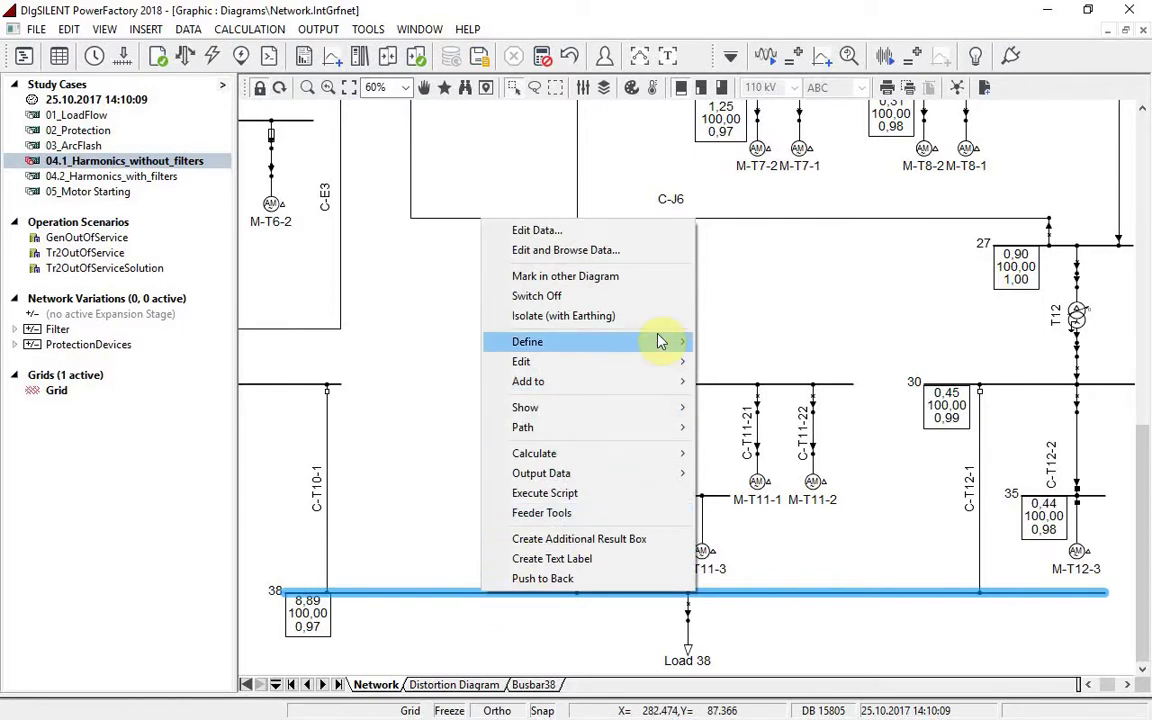
pyautogui.moveTo(663, 339)
pyautogui.click(815, 252)
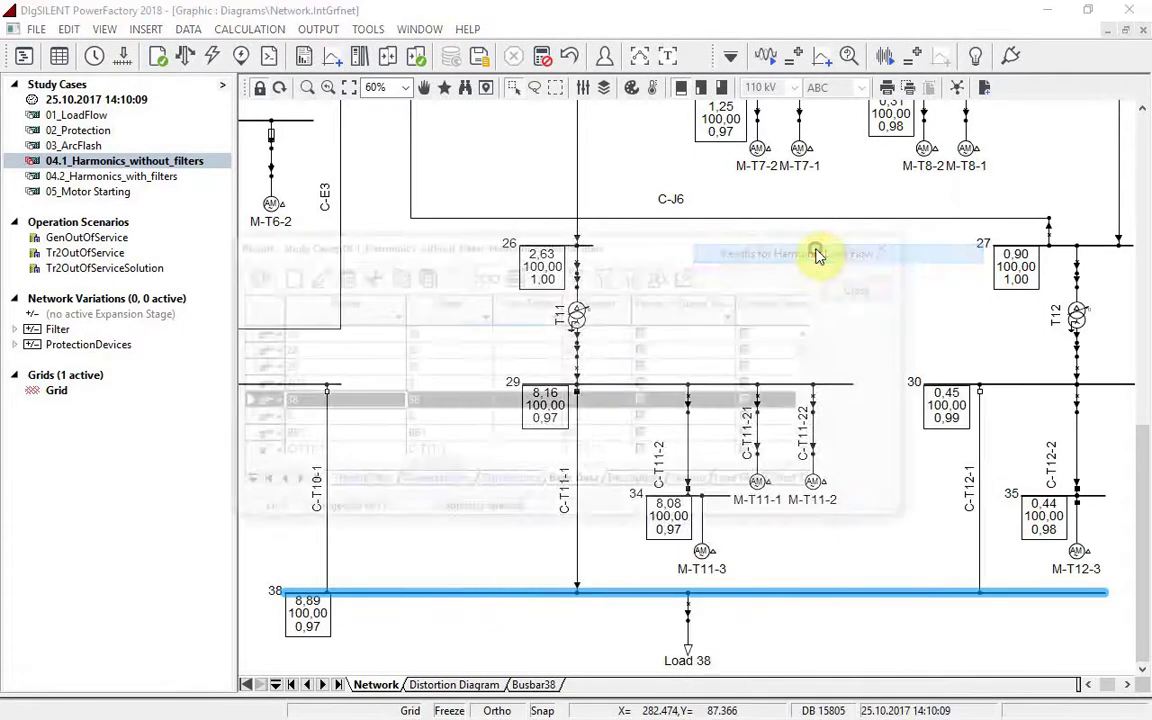
pyautogui.doubleClick(255, 403)
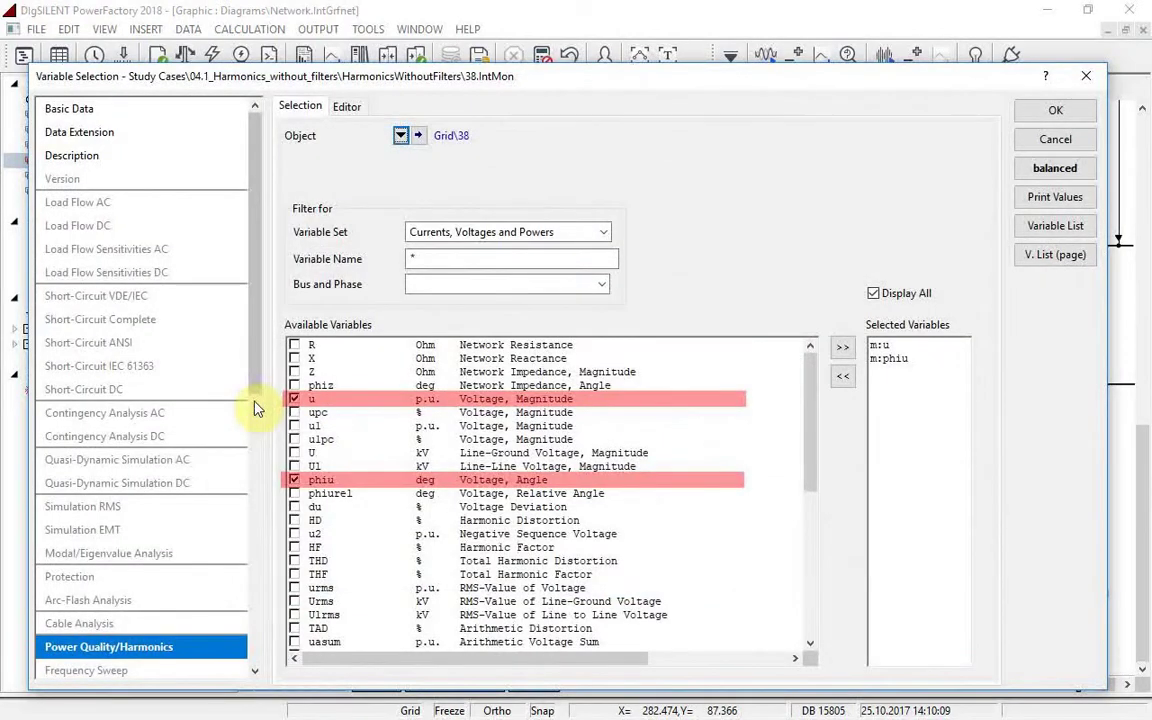
pyautogui.click(1030, 117)
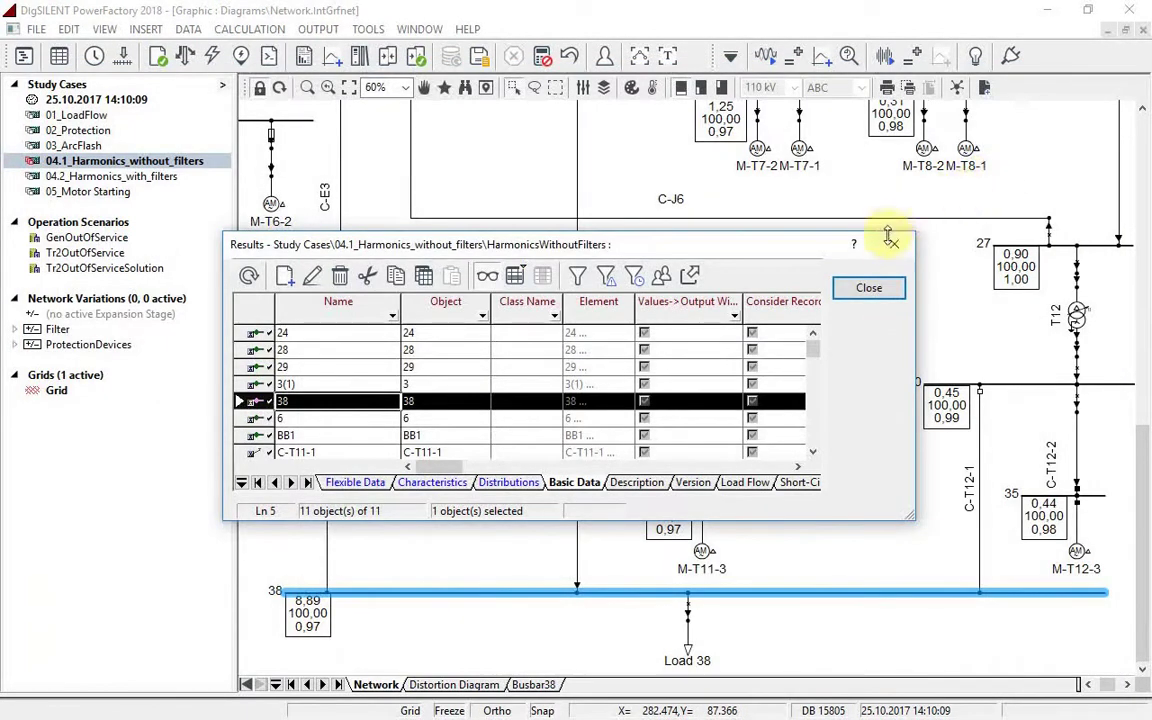
pyautogui.click(892, 242)
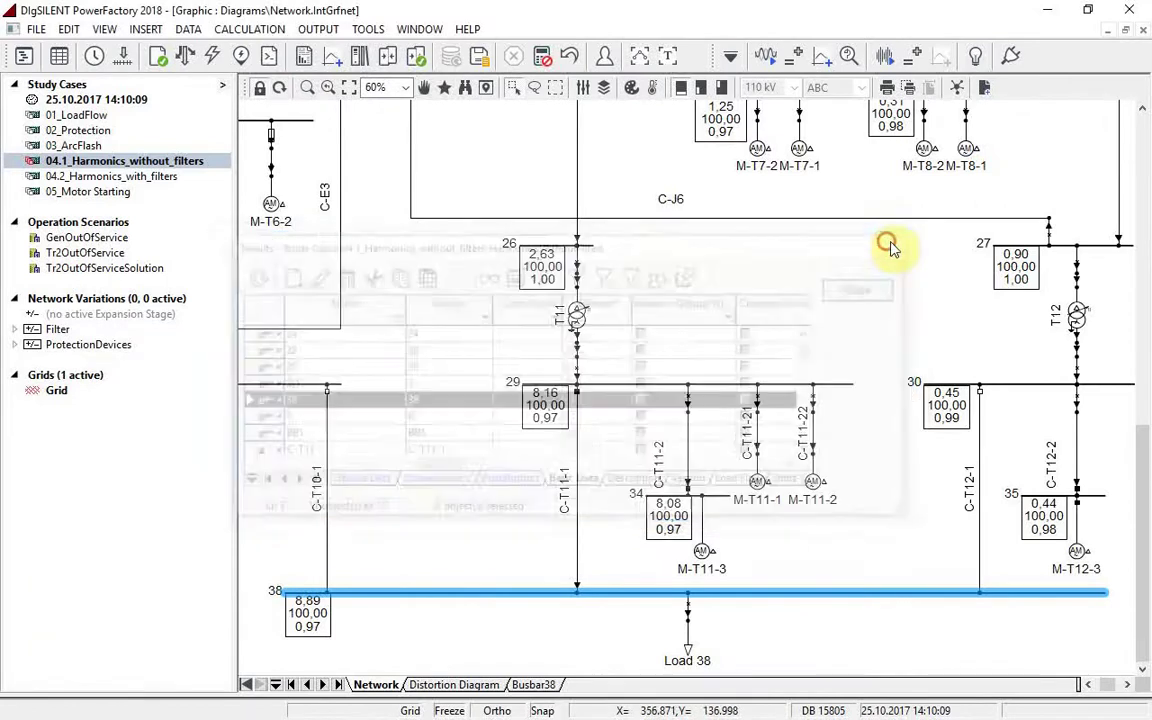
# Step: Rerun the harmonic load flow with the new result variables
pyautogui.click(762, 57)
pyautogui.click(882, 183)
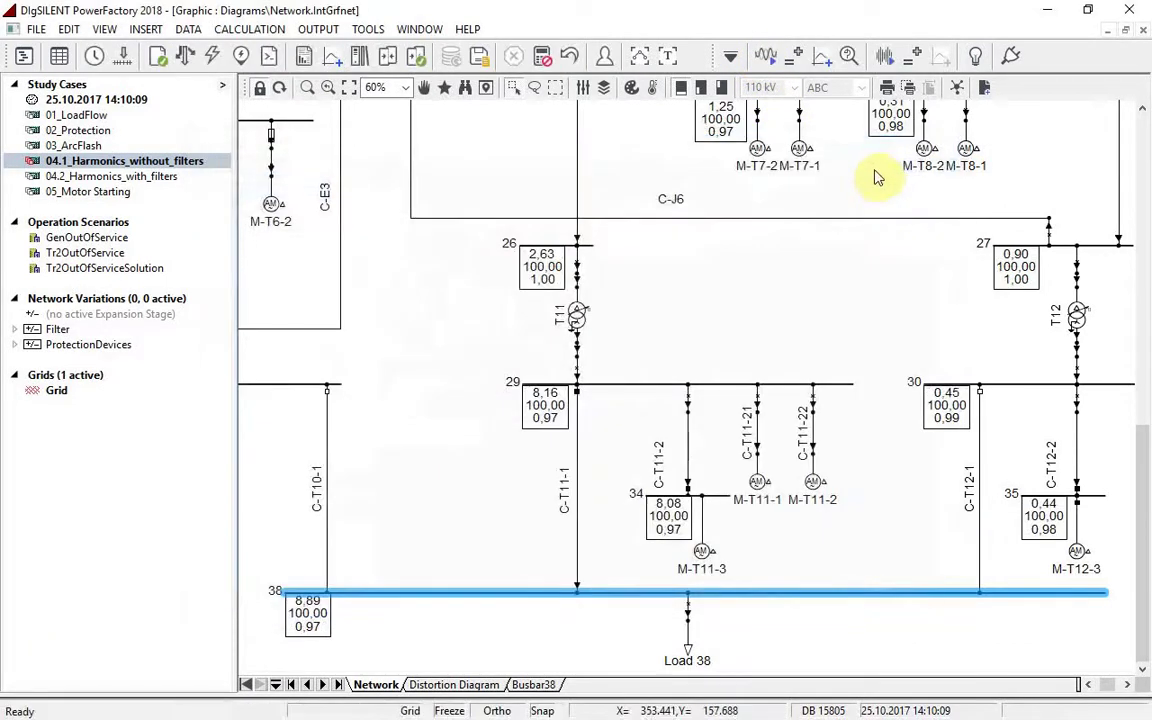
pyautogui.click(822, 56)
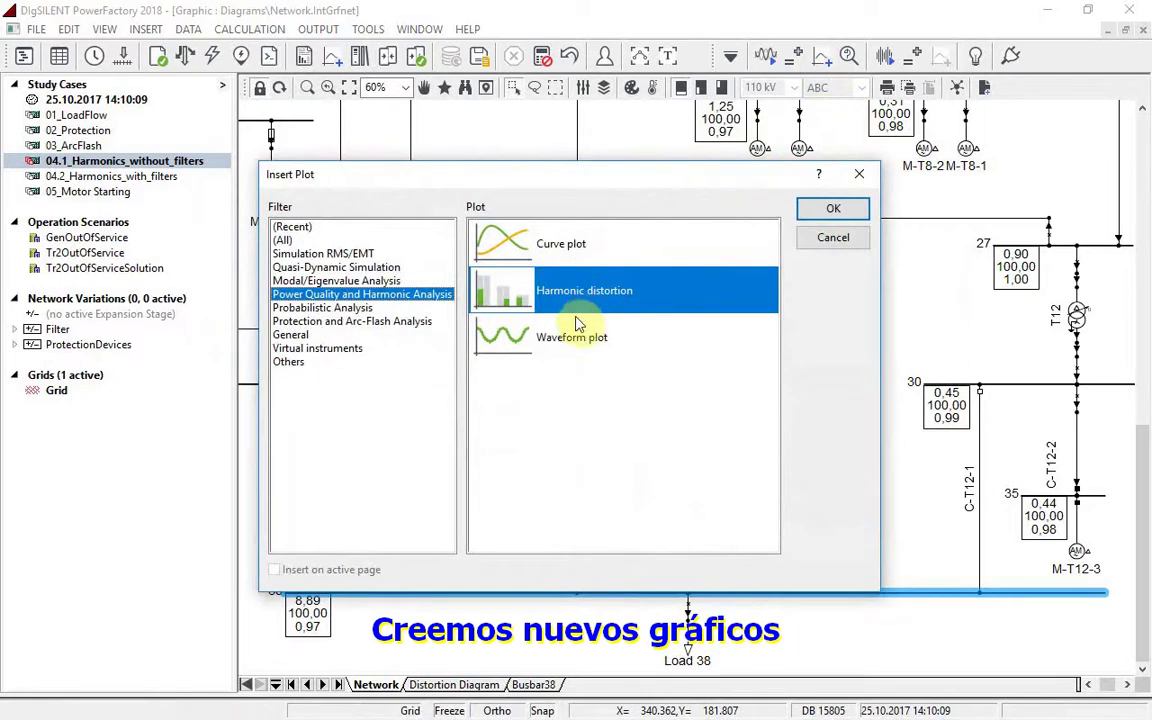
# Step: Create a waveform plot of C-T11-1 current magnitude m:I:bus1
pyautogui.click(576, 338)
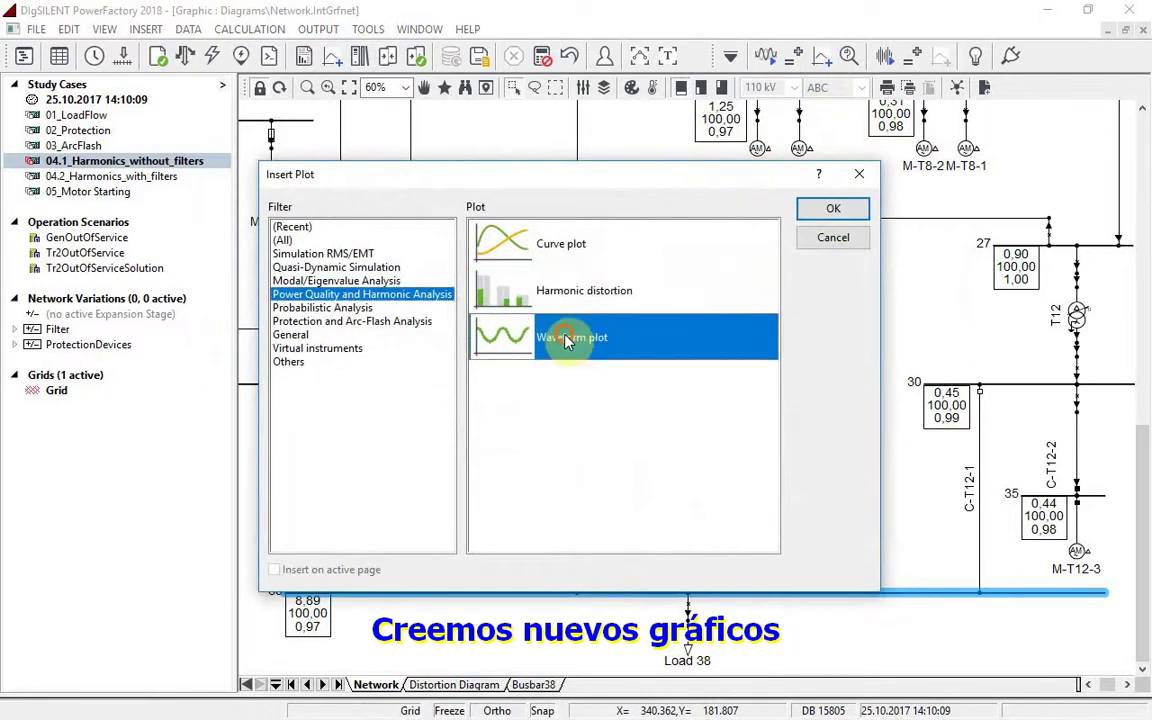
pyautogui.click(812, 212)
pyautogui.doubleClick(484, 522)
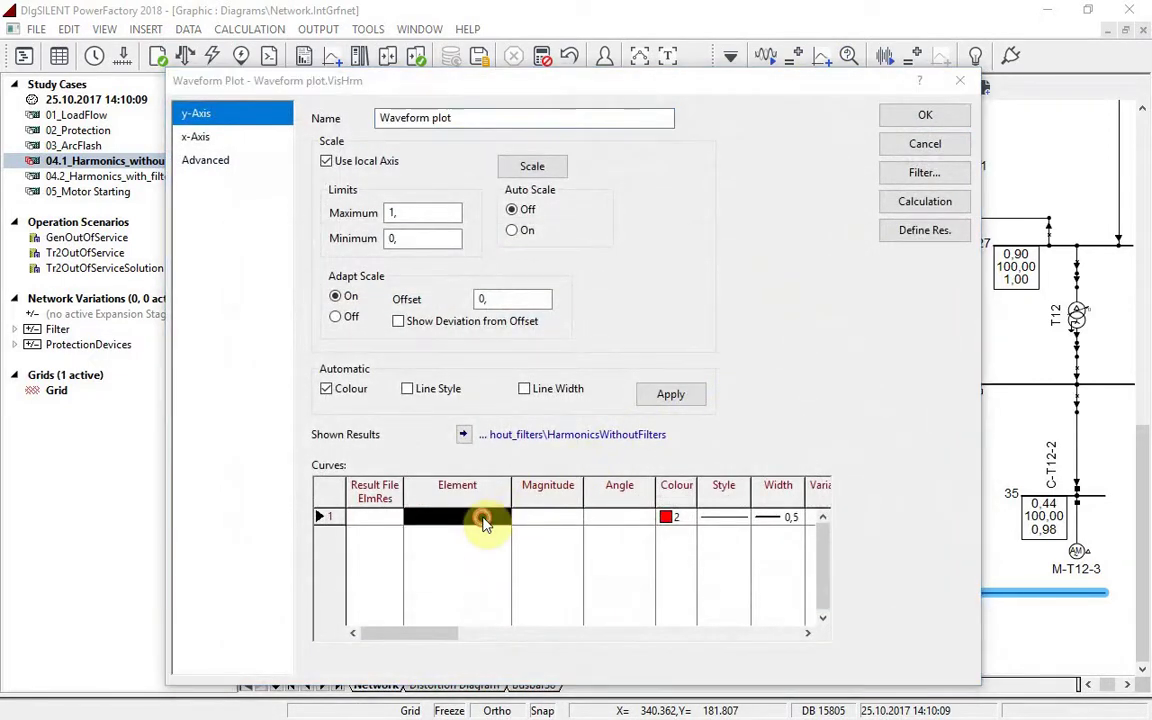
pyautogui.doubleClick(262, 332)
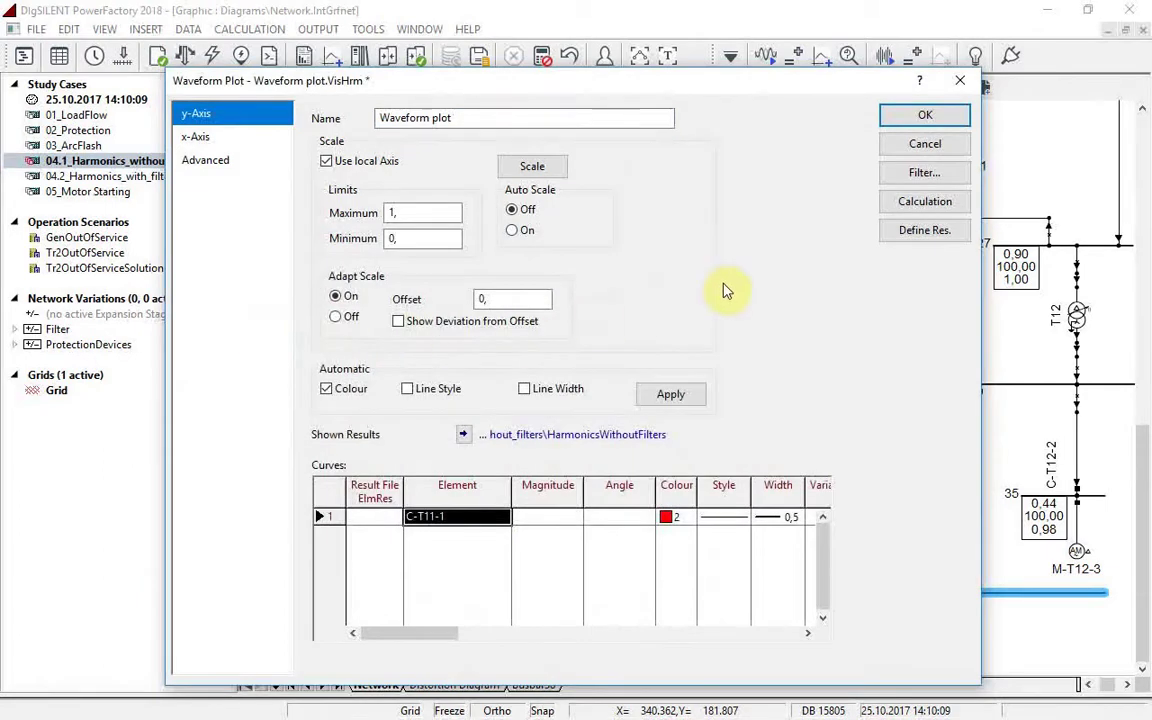
pyautogui.doubleClick(558, 525)
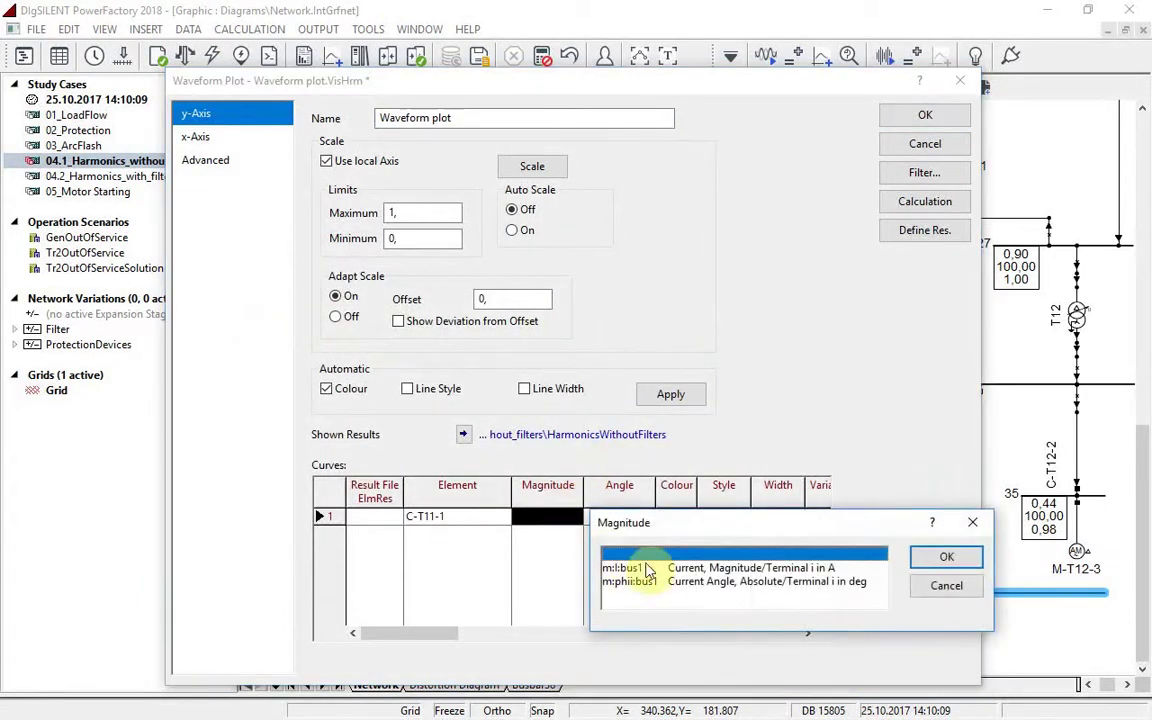
pyautogui.click(665, 568)
pyautogui.click(912, 562)
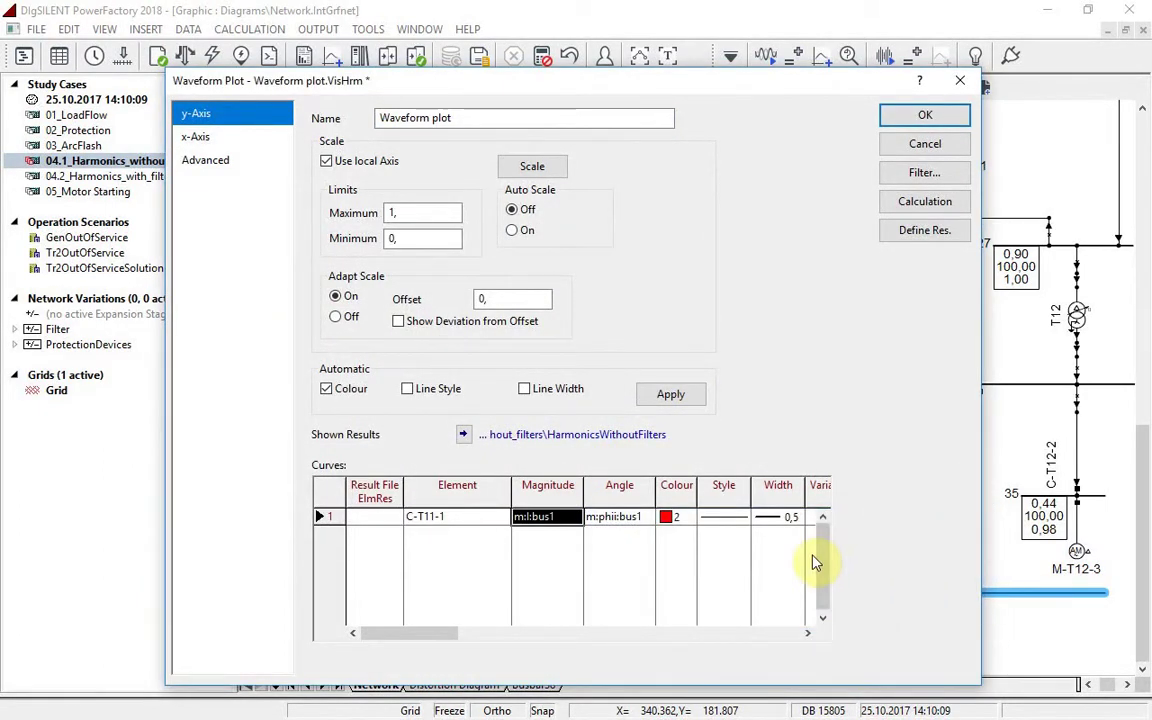
pyautogui.click(910, 118)
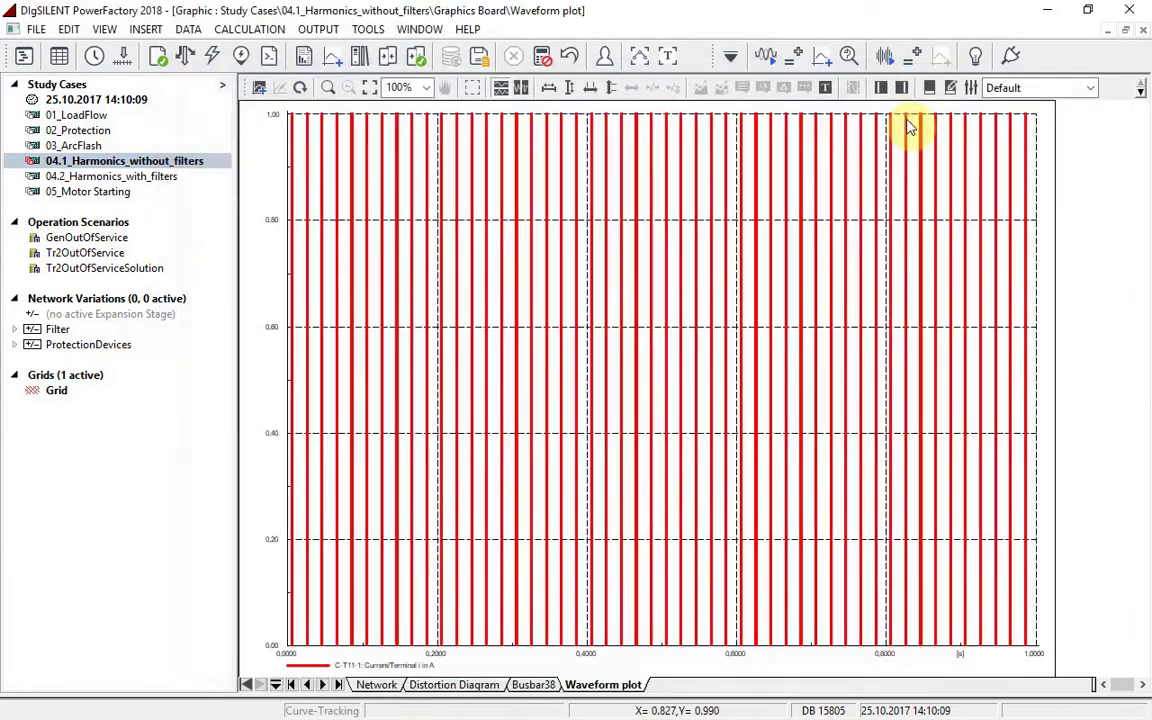
# Step: Fit the y-axis, limit time to 0–0.04 s, and paste a copy of the plot
pyautogui.click(565, 88)
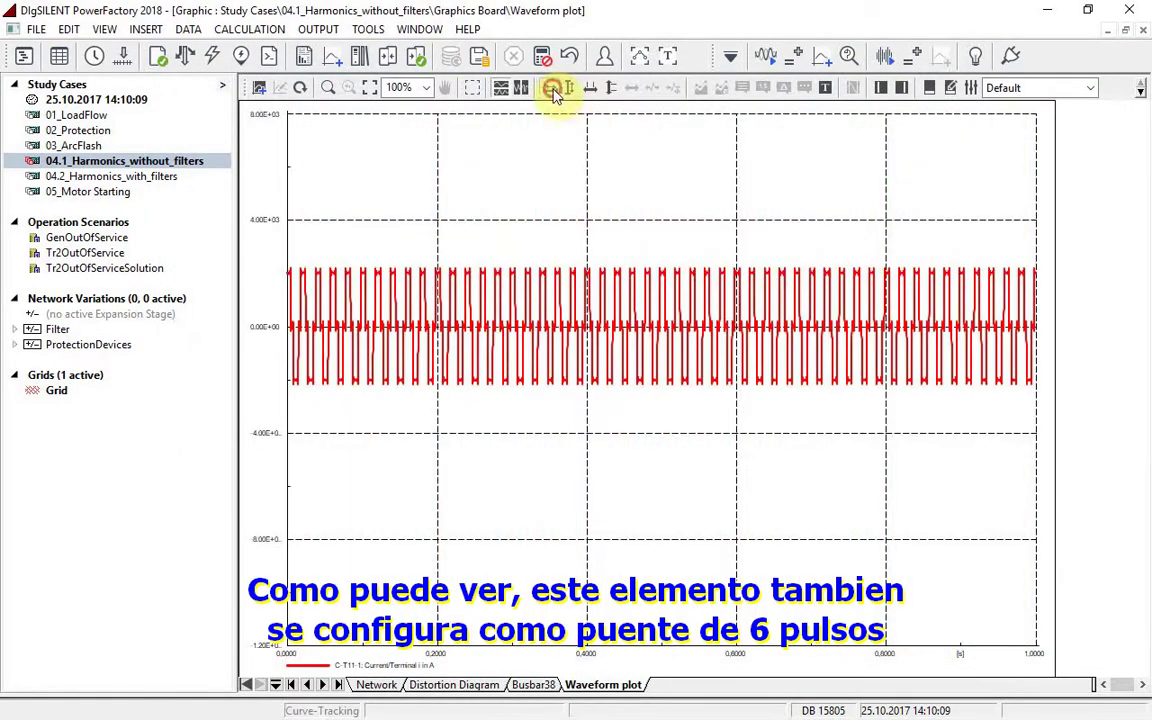
pyautogui.click(552, 88)
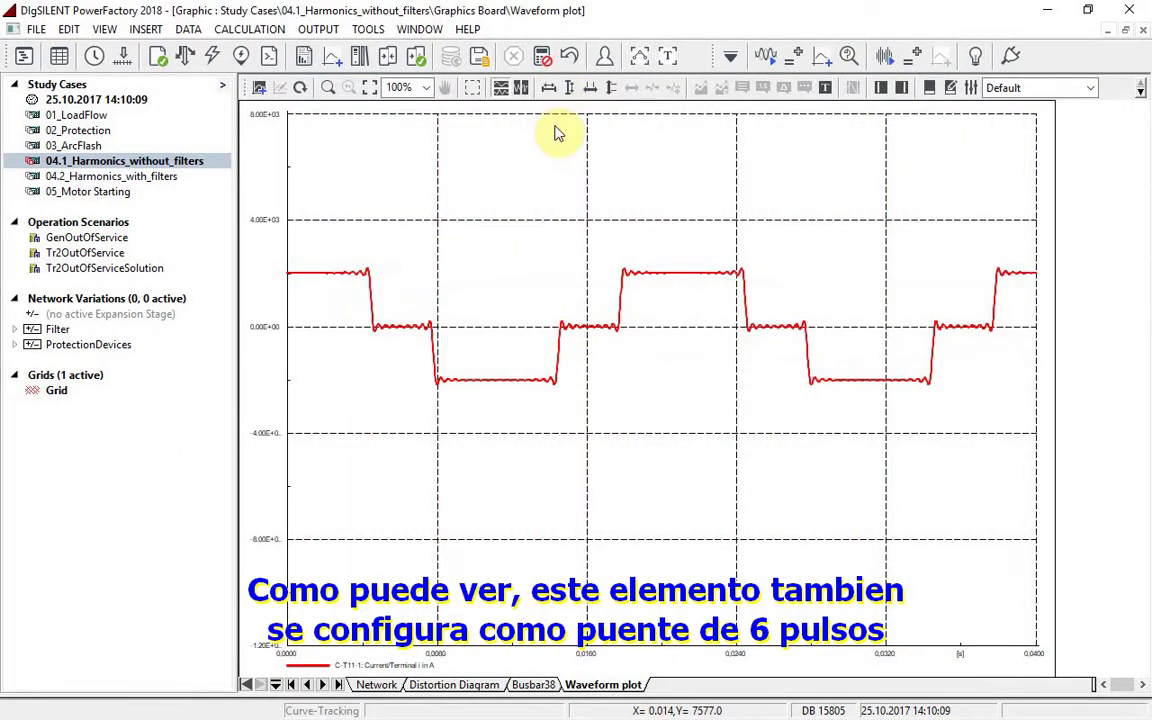
pyautogui.hotkey('ctrl', 'c')
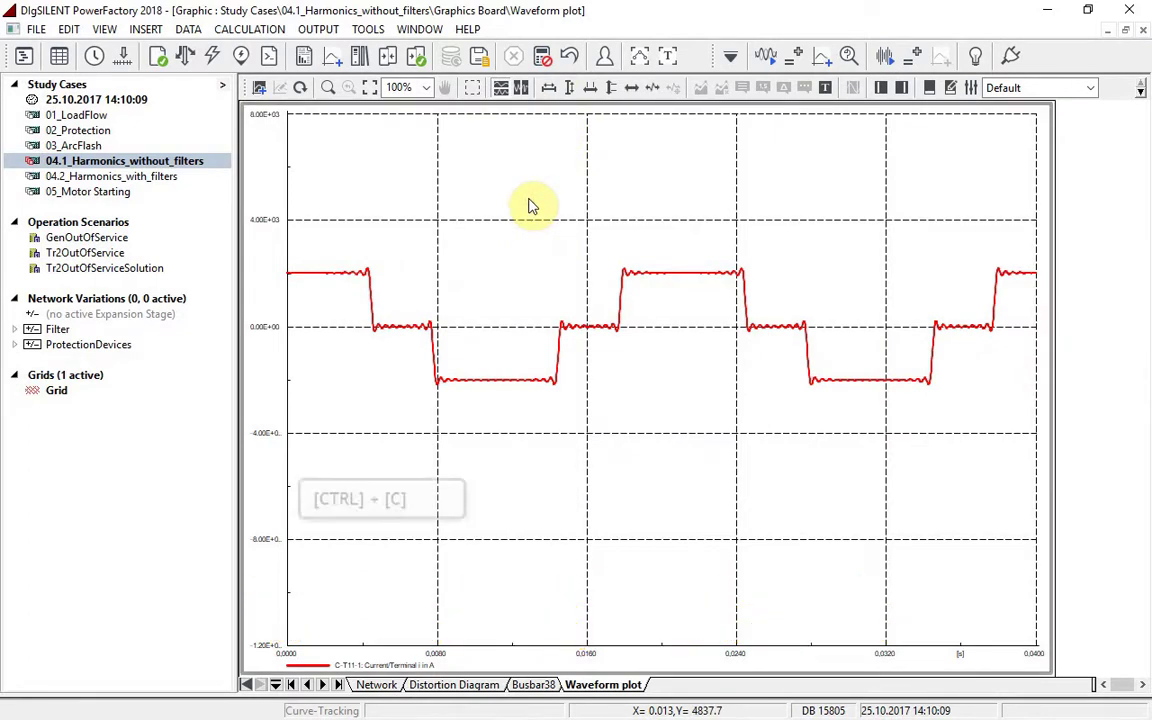
pyautogui.hotkey('ctrl', 'v')
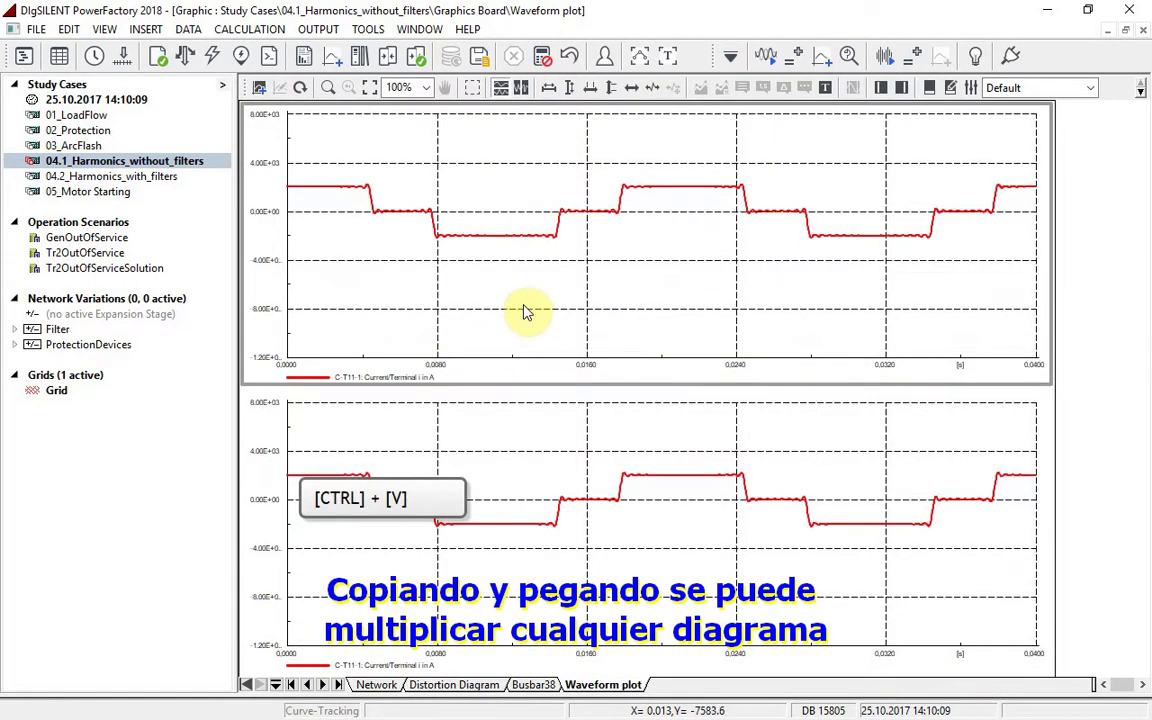
# Step: Set the lower plot's curve to bus 38 with magnitude variable m:u
pyautogui.doubleClick(478, 419)
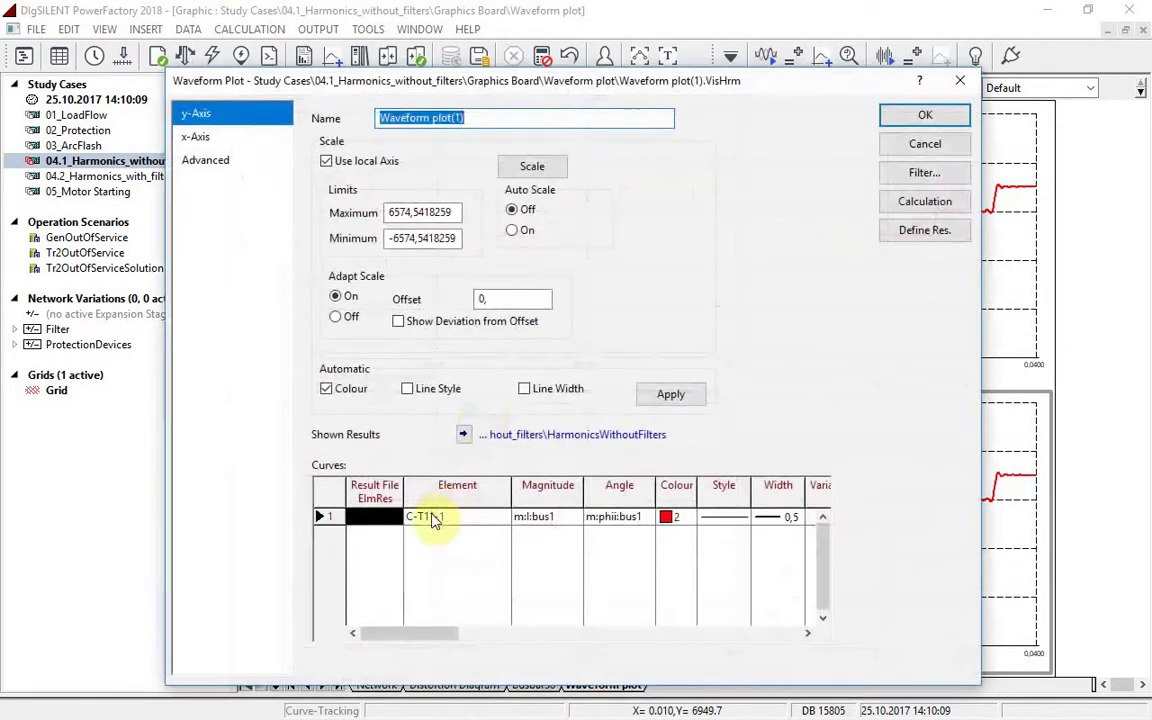
pyautogui.doubleClick(433, 518)
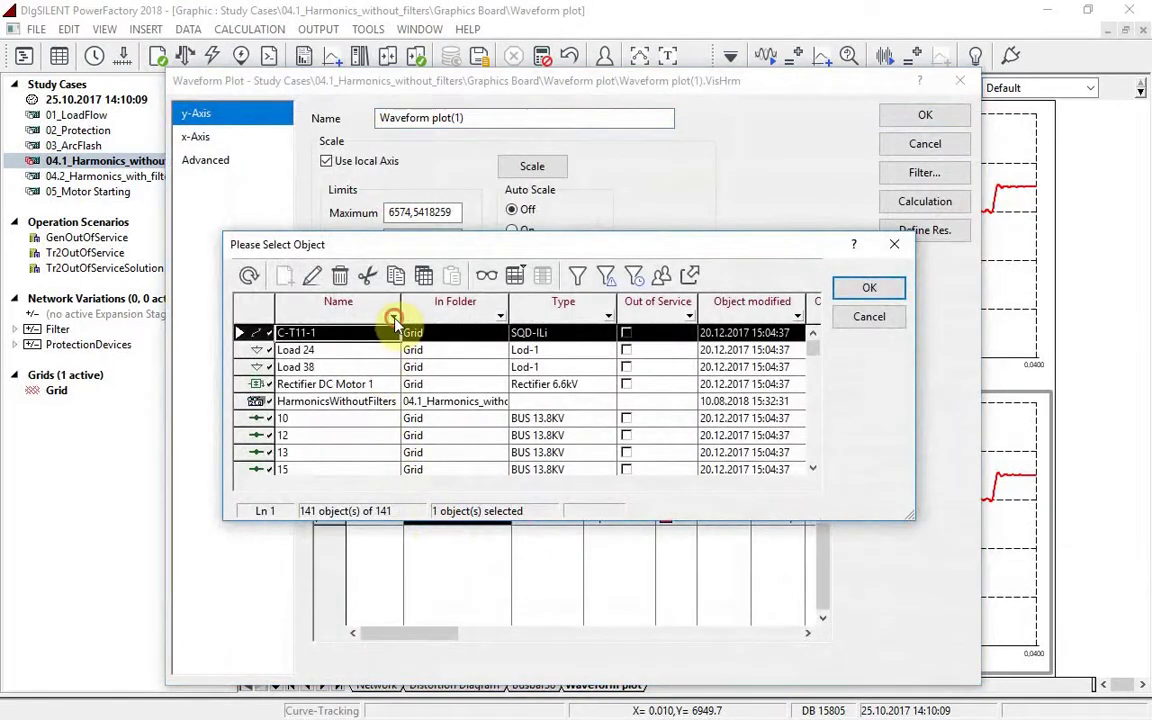
pyautogui.click(395, 318)
pyautogui.write('38')
pyautogui.press('Return')
pyautogui.click(262, 350)
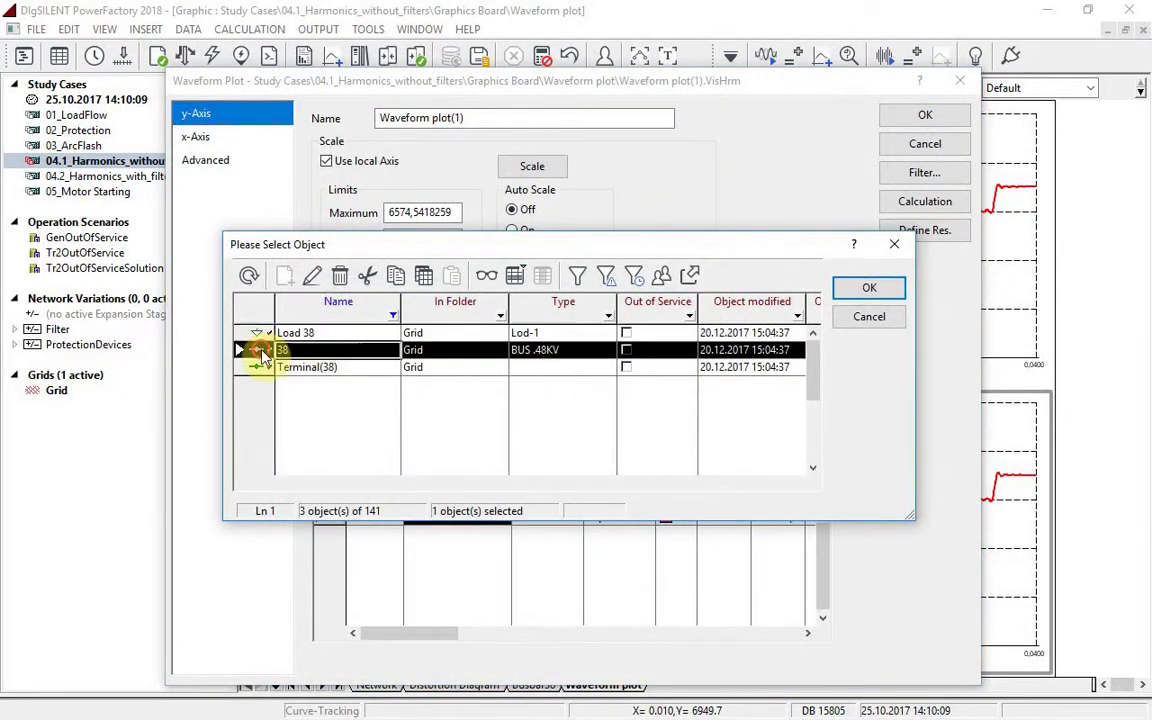
pyautogui.click(867, 288)
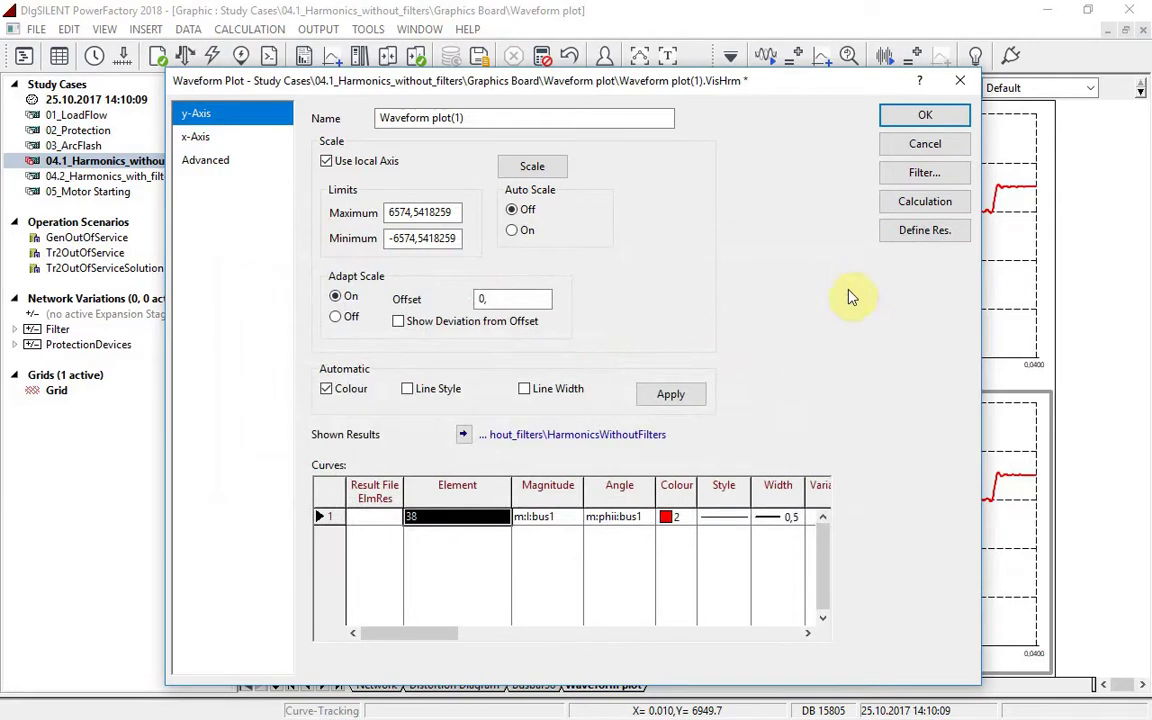
pyautogui.doubleClick(540, 518)
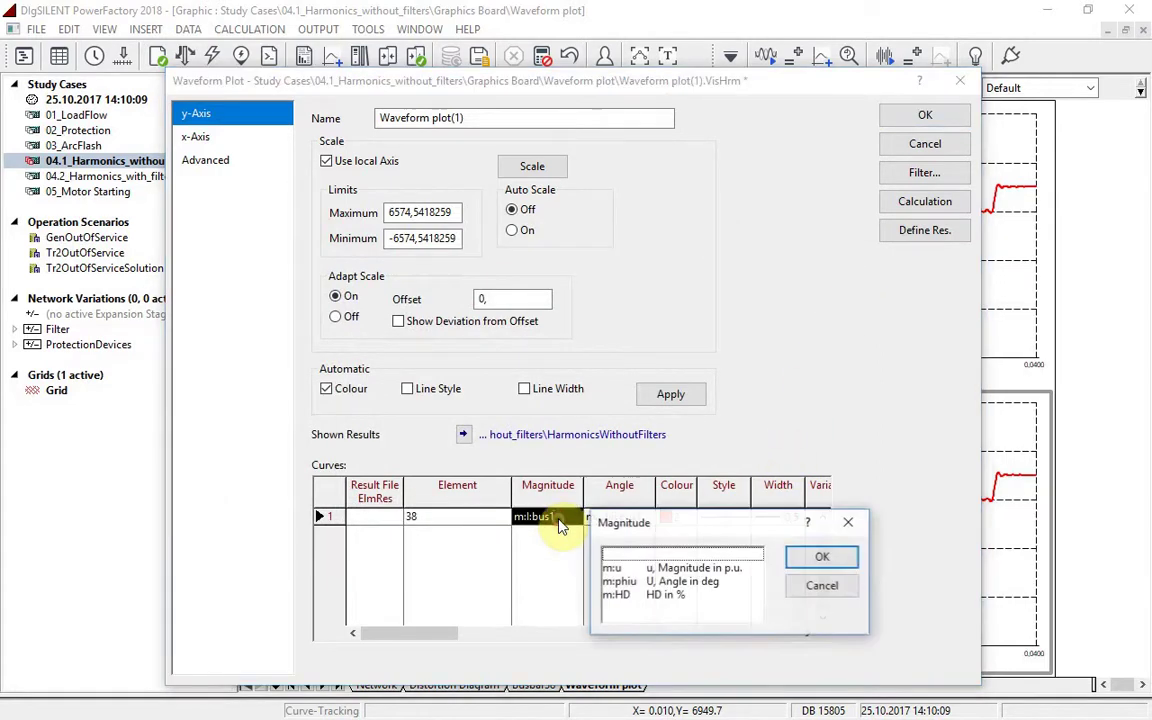
pyautogui.click(650, 567)
pyautogui.click(806, 560)
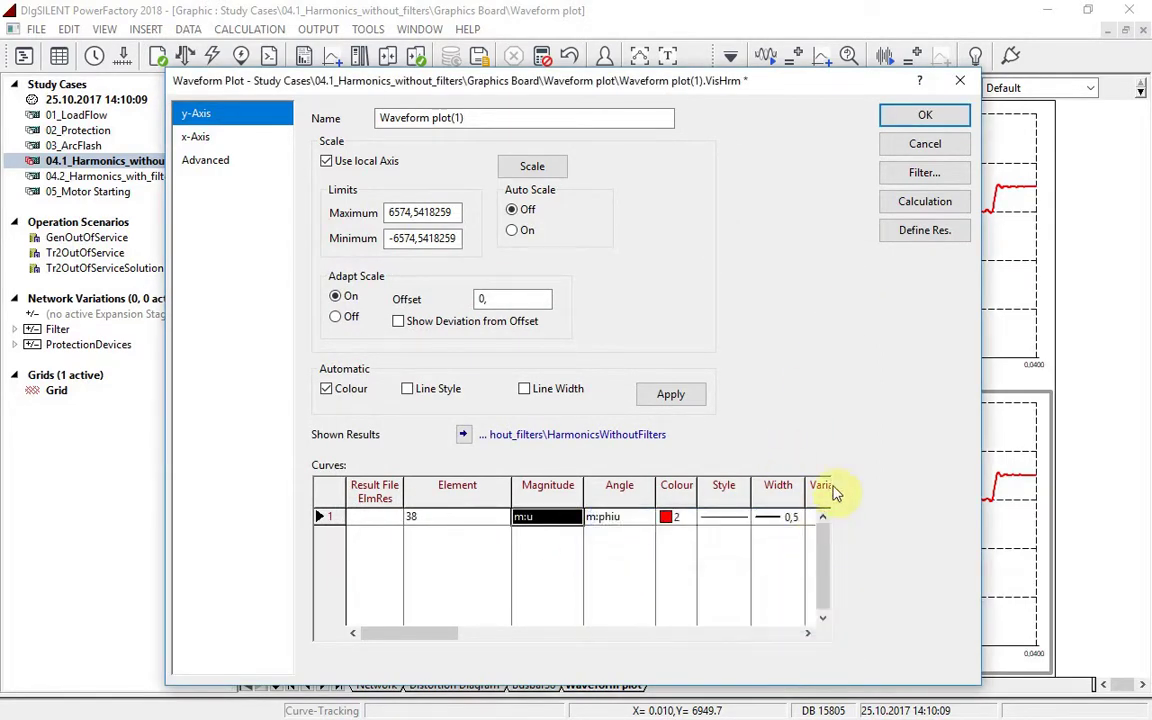
pyautogui.click(922, 115)
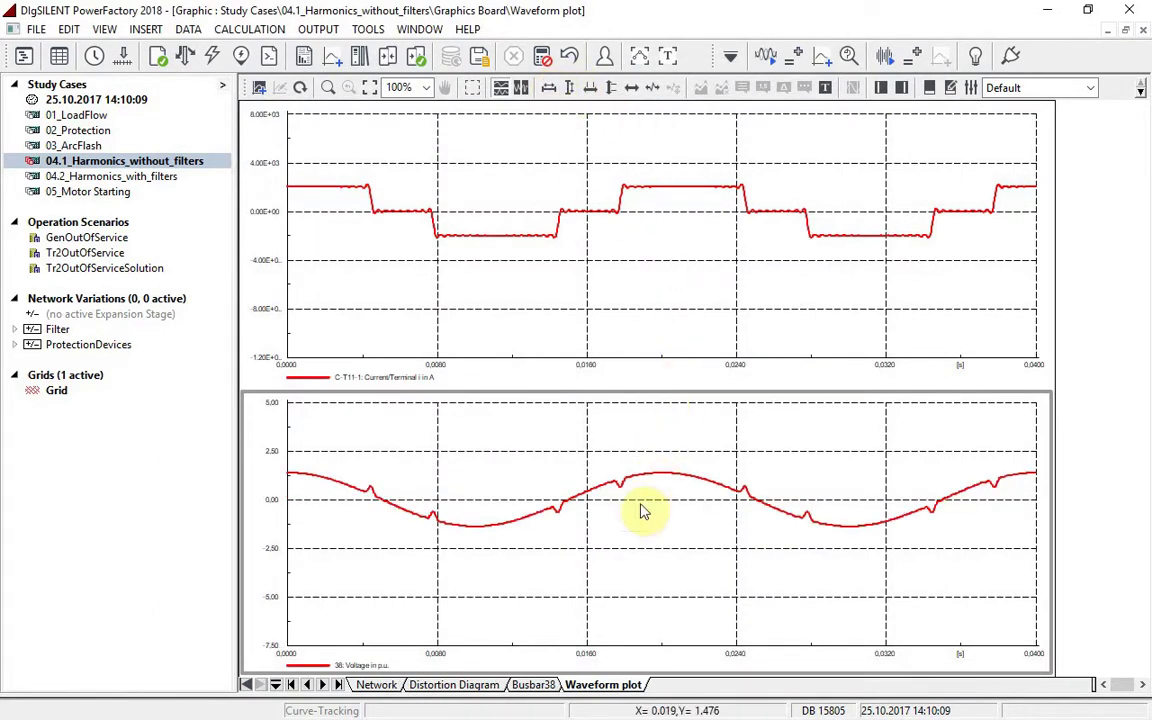
# Step: Copy busbar 38's harmonic distortion bar chart onto the Waveform plot page, placed below the voltage waveform
pyautogui.click(531, 685)
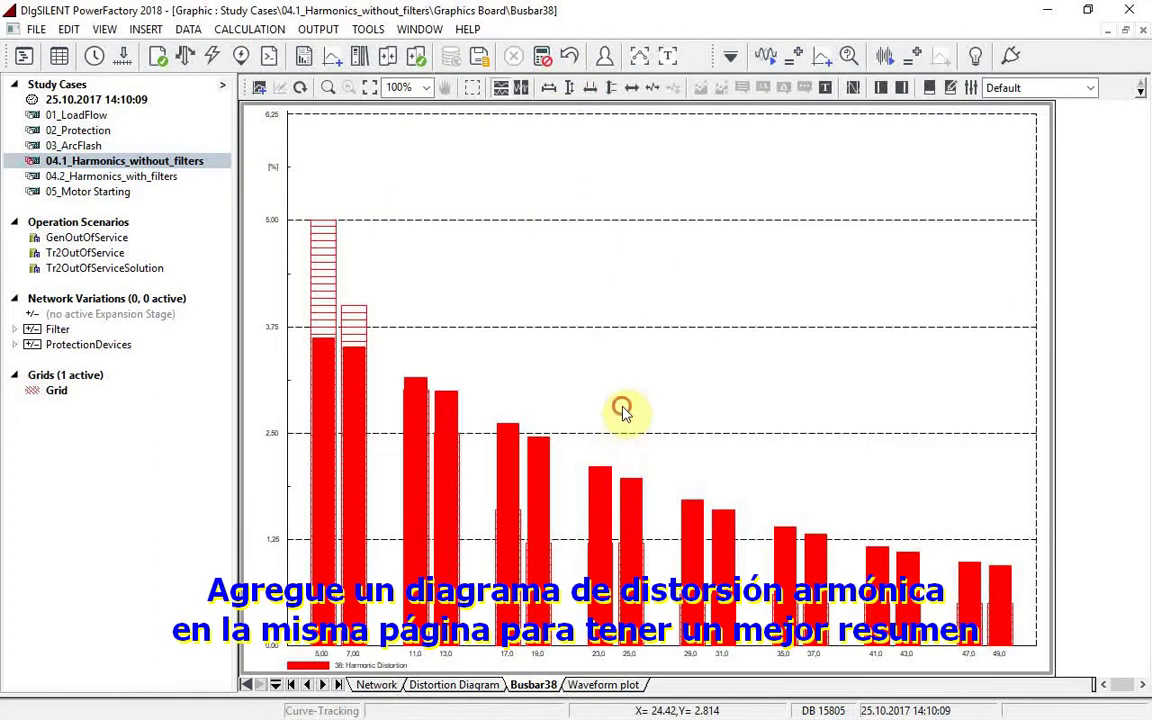
pyautogui.hotkey('ctrl', 'c')
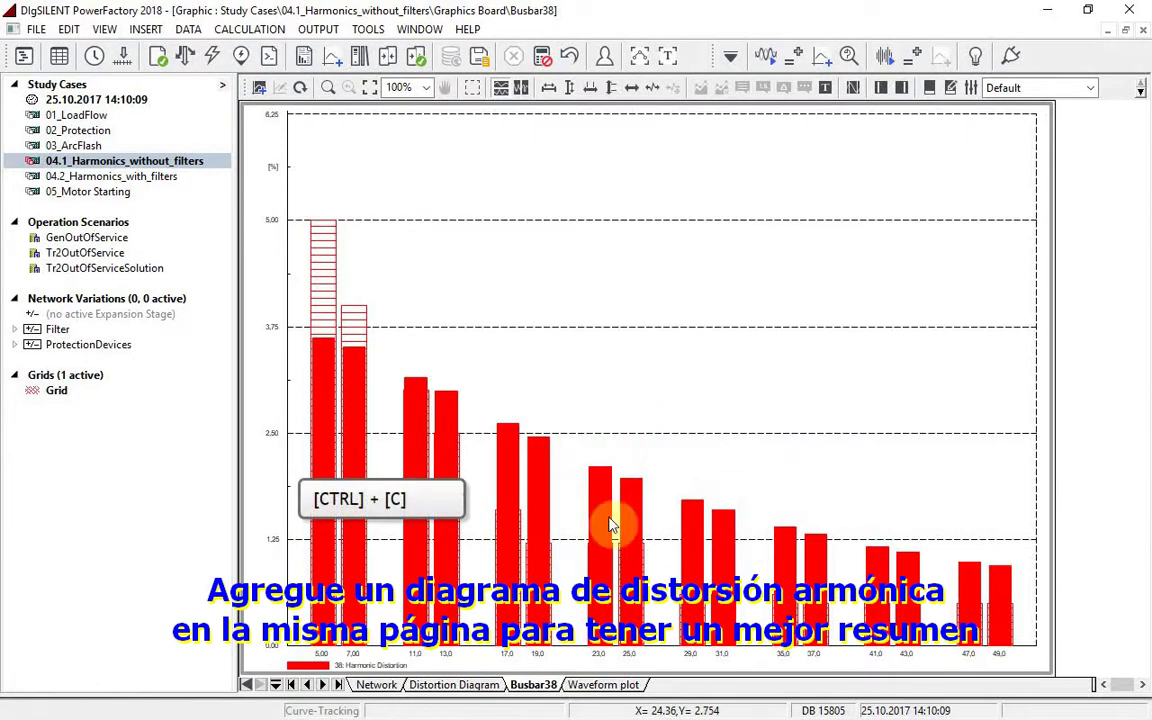
pyautogui.click(605, 685)
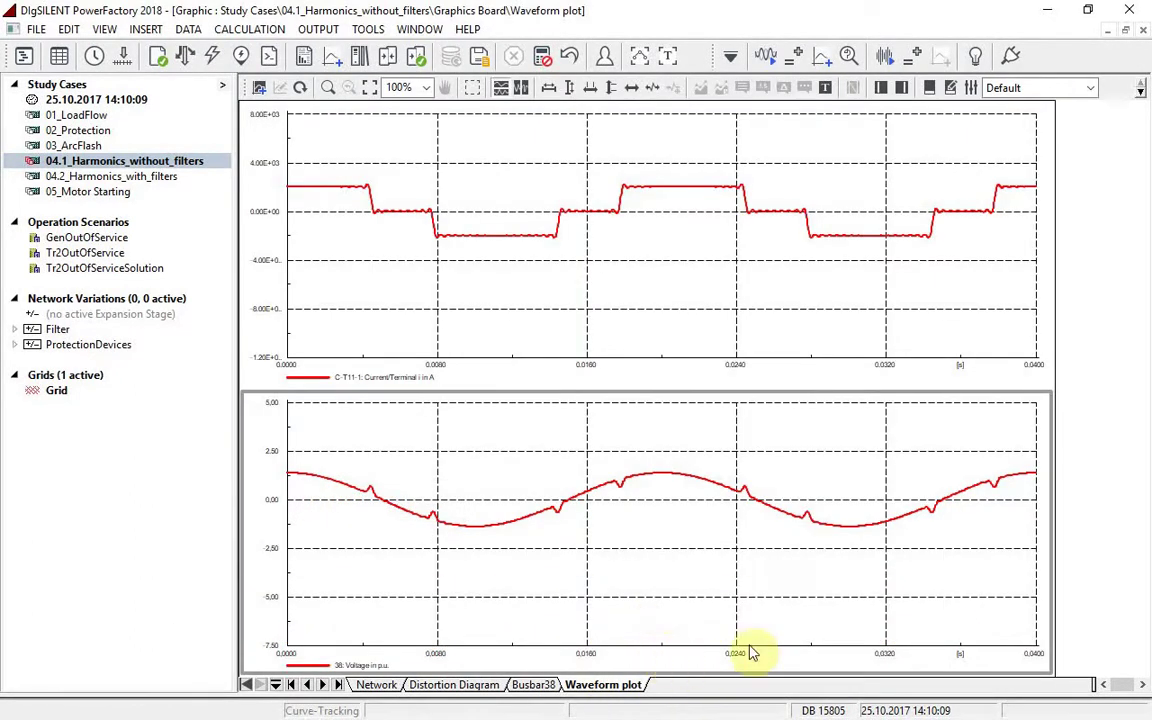
pyautogui.click(1096, 586)
pyautogui.hotkey('ctrl', 'v')
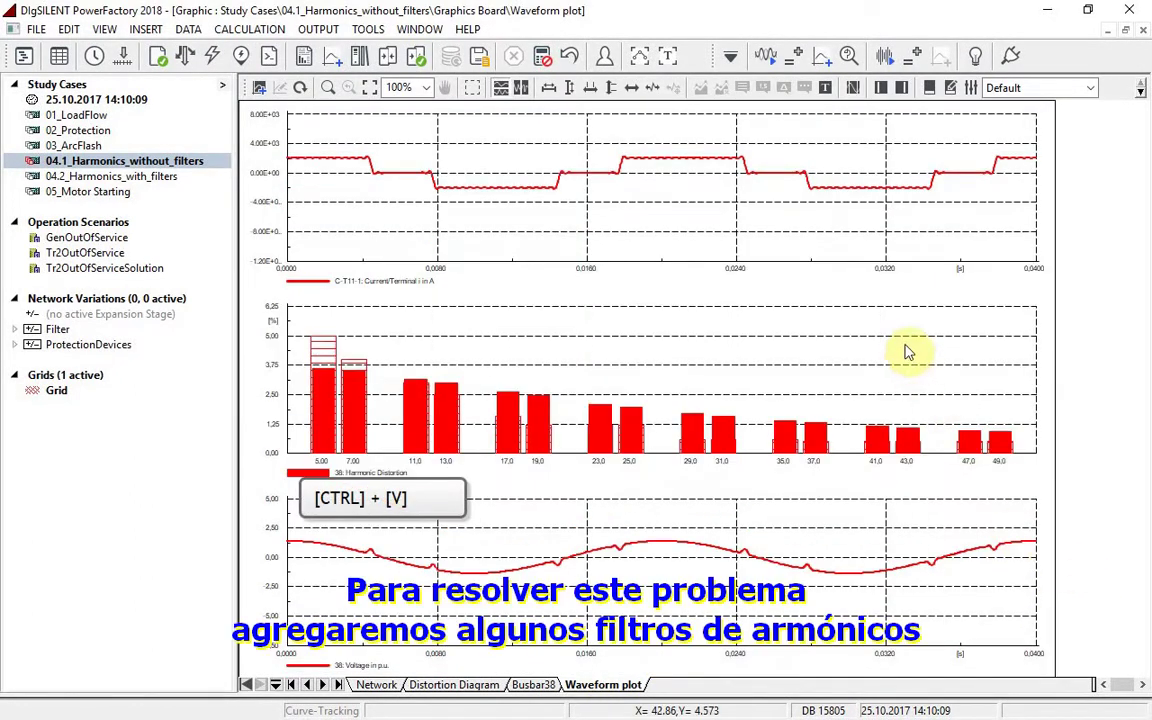
pyautogui.click(903, 343)
pyautogui.moveTo(915, 462); pyautogui.dragTo(834, 540)
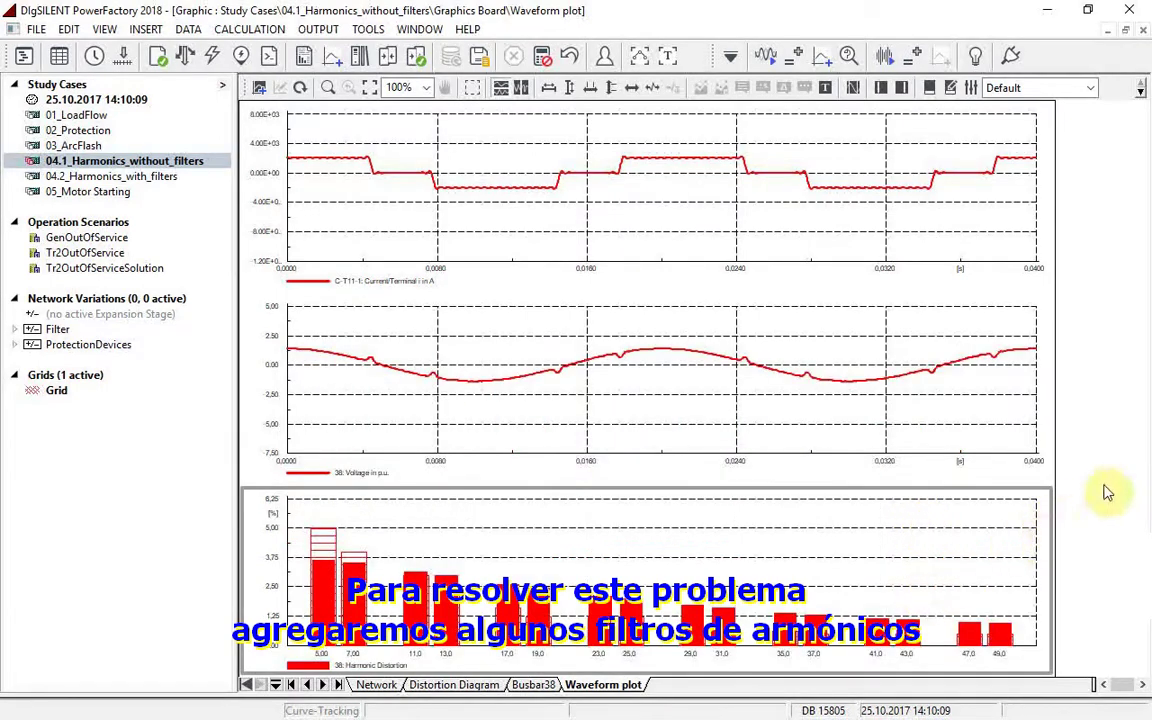
# Step: Make 04.2_Harmonics_with_filters the active case, execute the harmonic load flow, and view the Busbar38 plots
pyautogui.rightClick(165, 177)
pyautogui.click(235, 231)
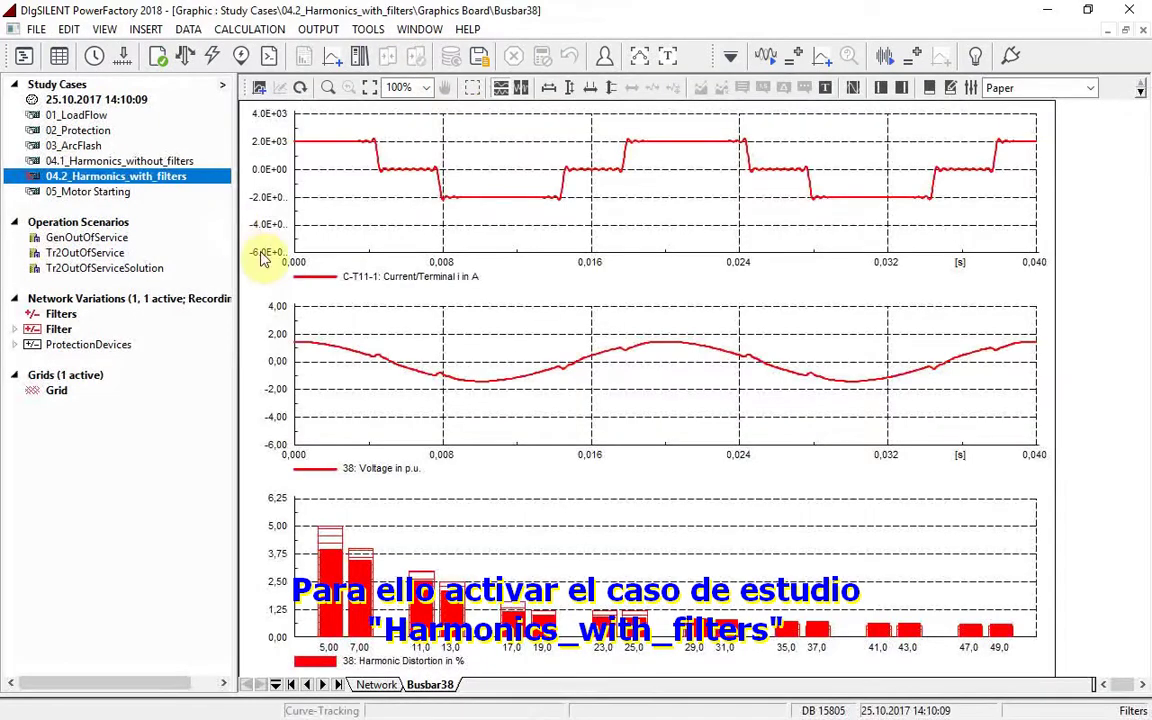
pyautogui.click(377, 686)
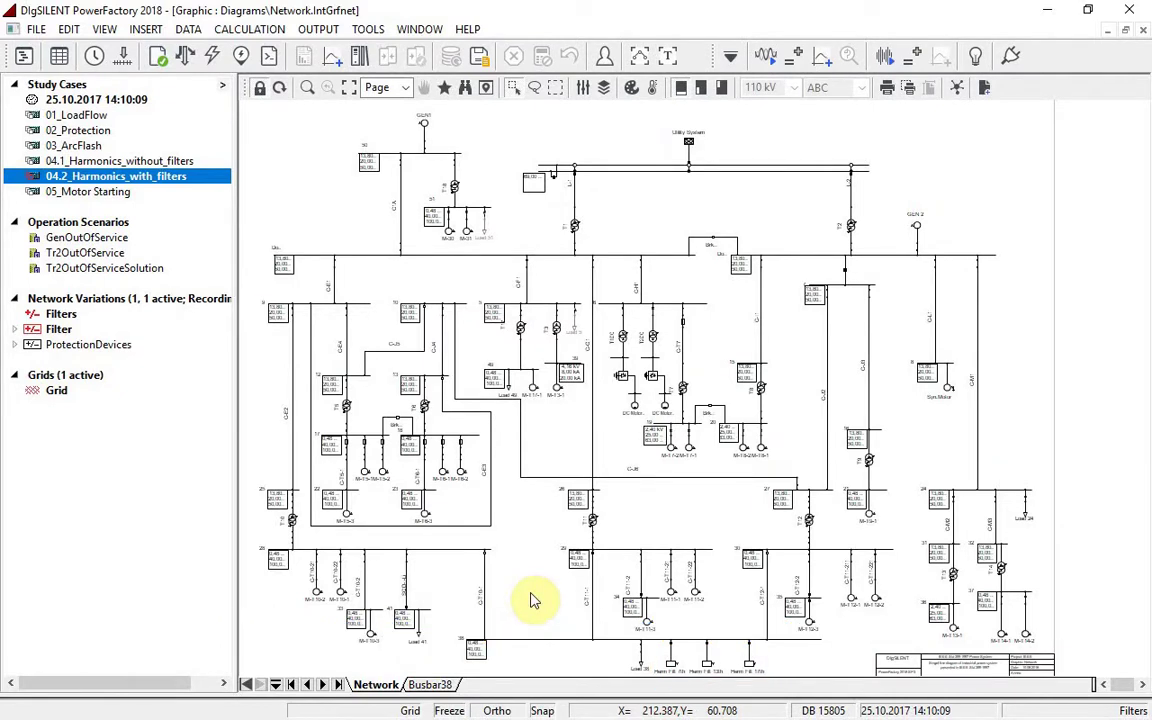
pyautogui.click(764, 57)
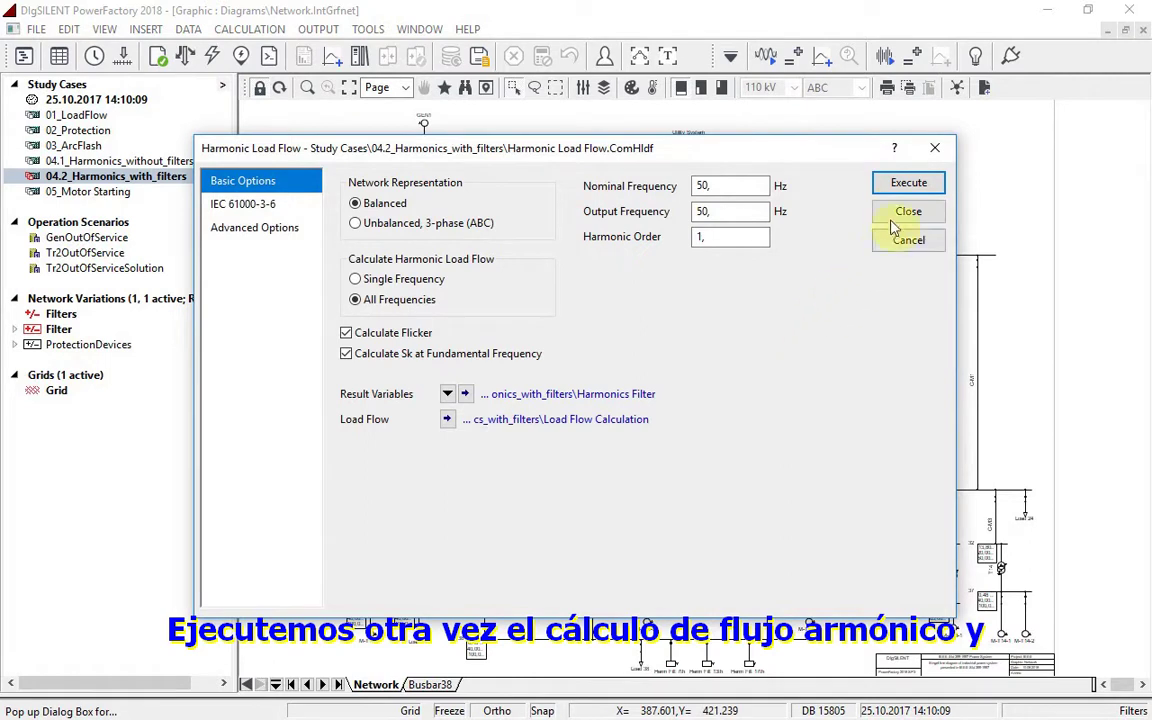
pyautogui.click(900, 182)
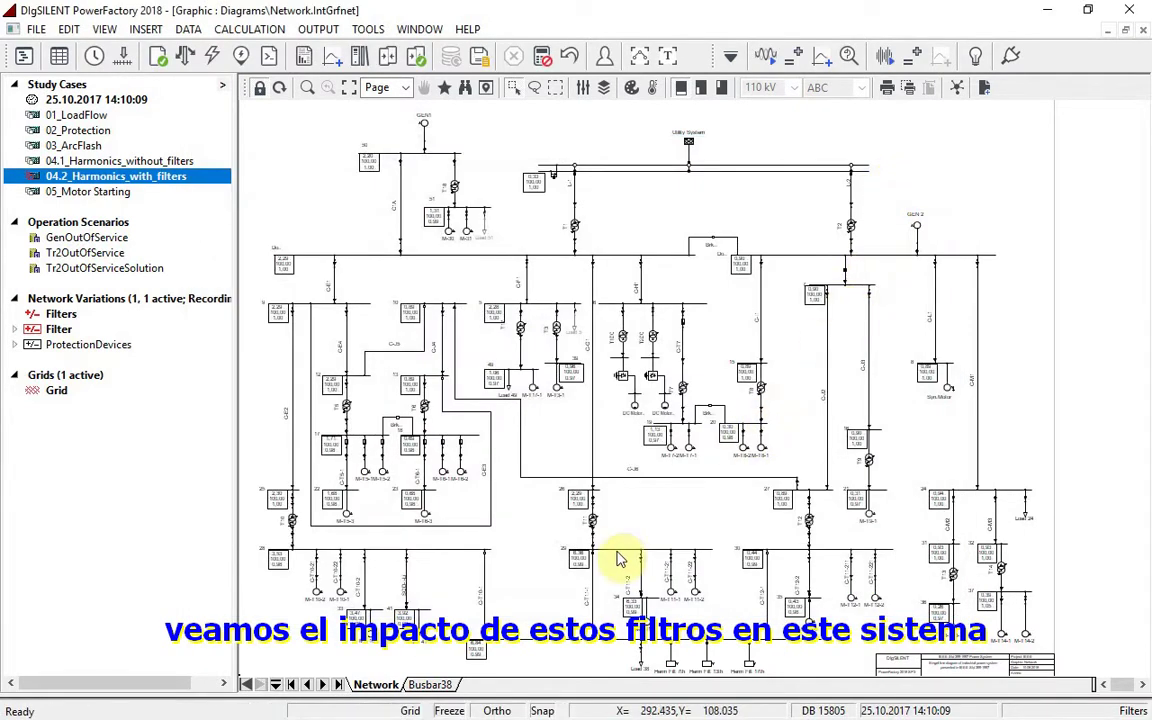
pyautogui.click(430, 684)
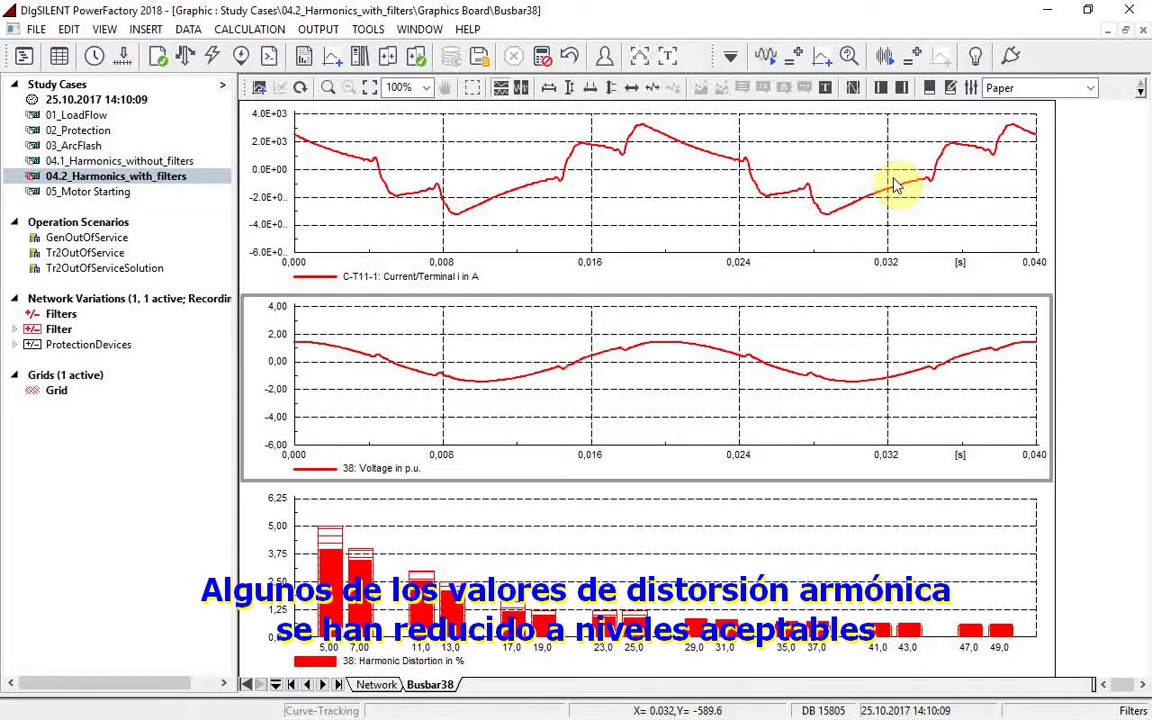
# Step: Duplicate the C-T11-1 curve row and set the copy's result file to 04.1's HarmonicsWithoutFilters
pyautogui.doubleClick(717, 175)
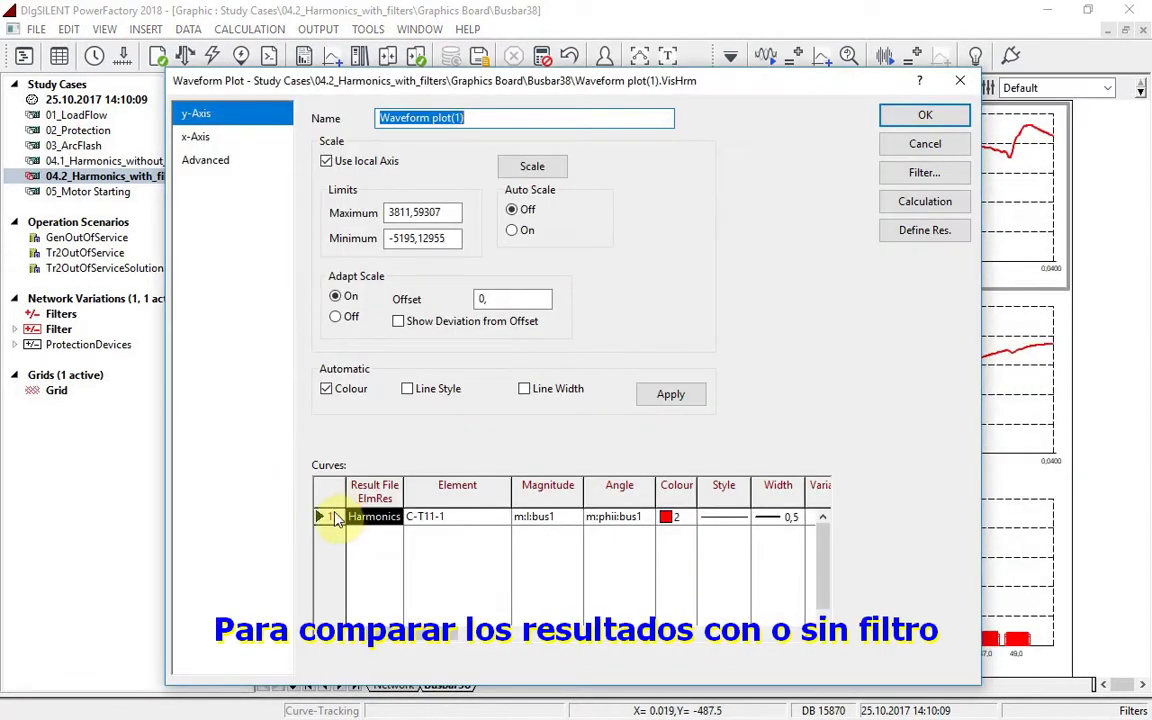
pyautogui.hotkey('ctrl', 'c')
pyautogui.hotkey('ctrl', 'v')
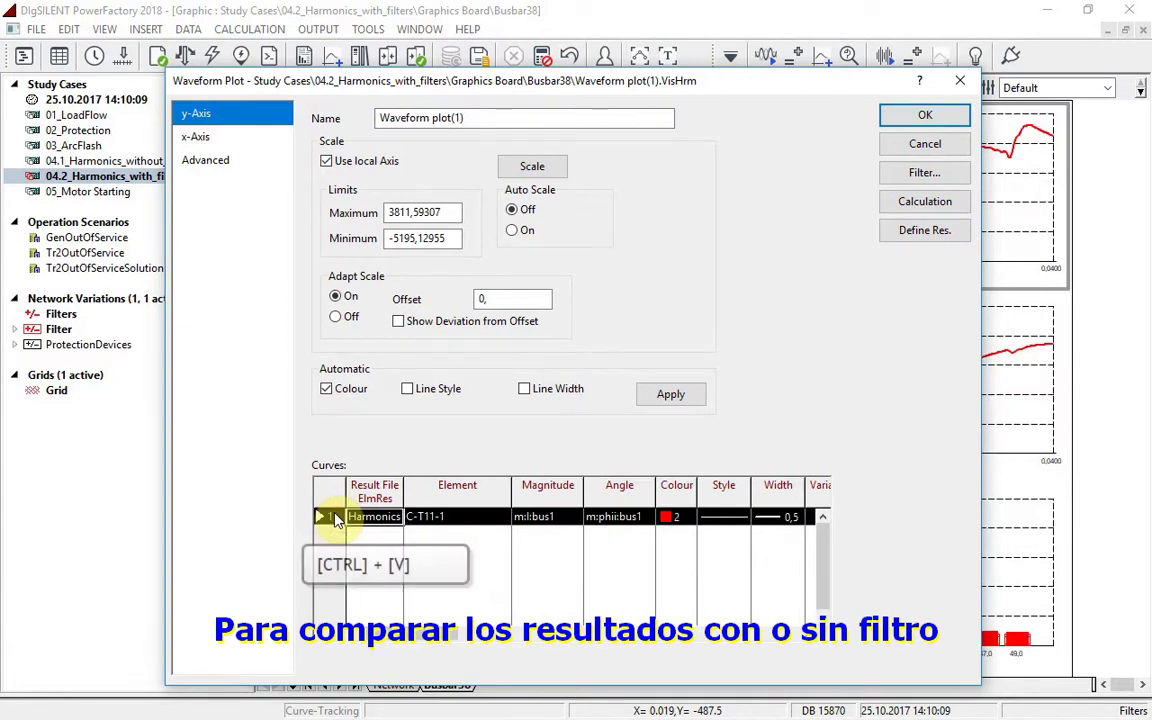
pyautogui.click(323, 533)
pyautogui.doubleClick(360, 534)
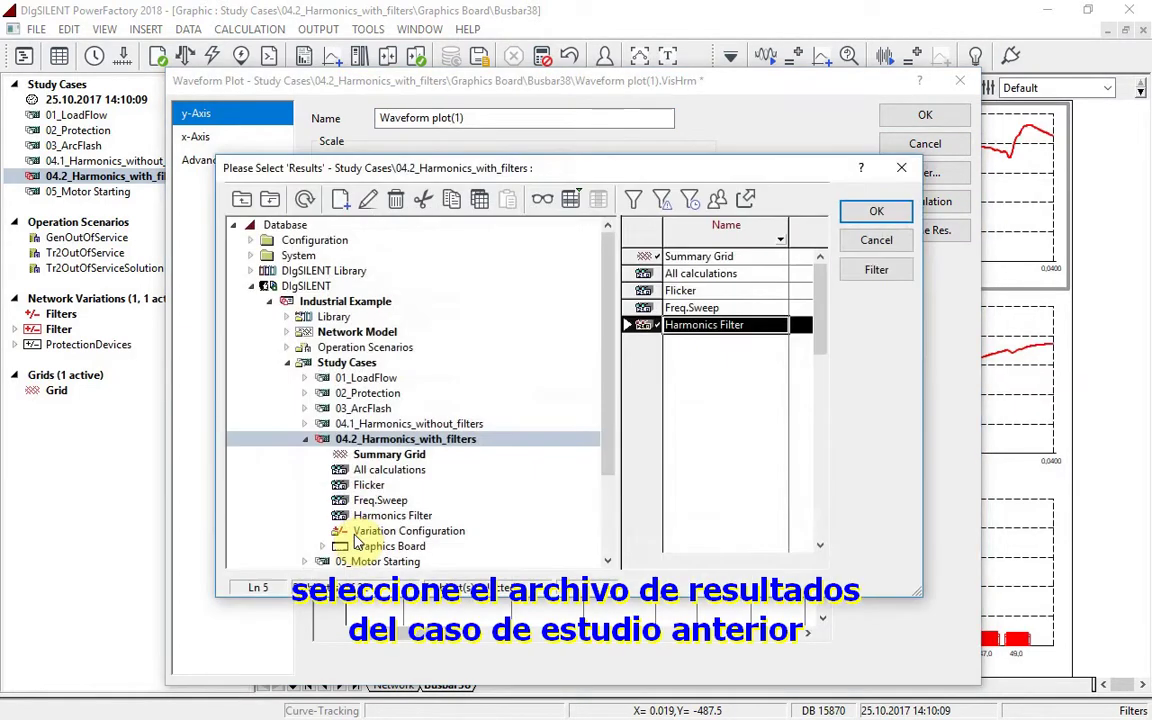
pyautogui.click(306, 424)
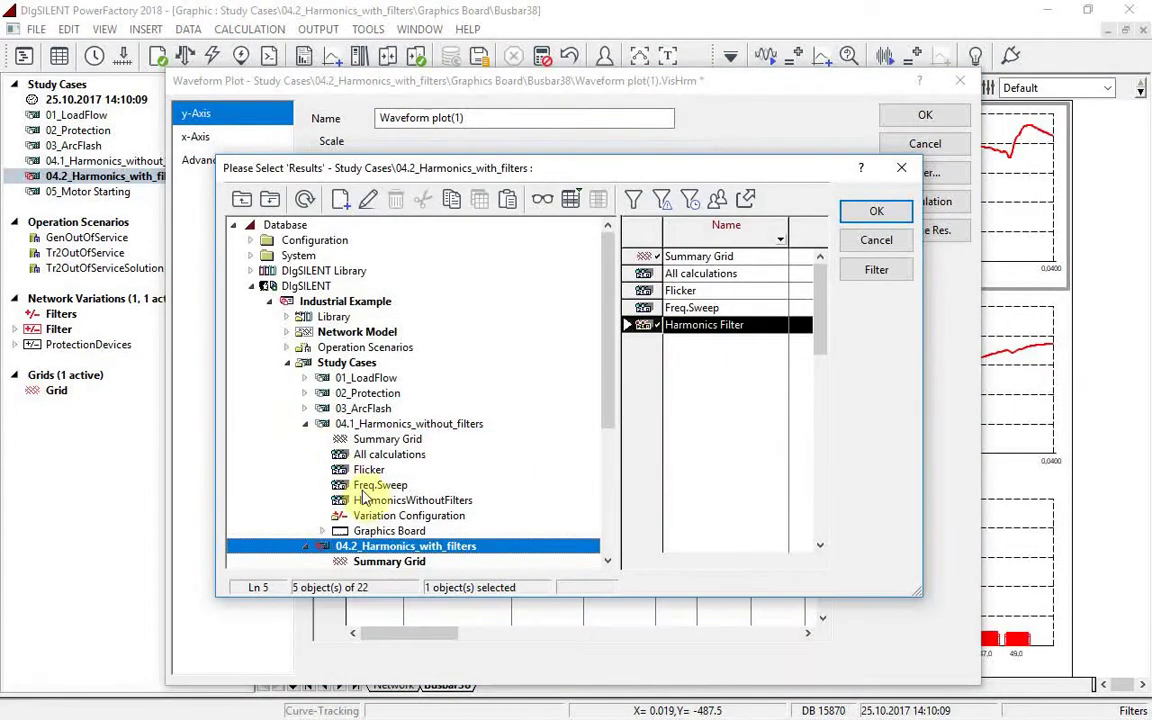
pyautogui.click(386, 502)
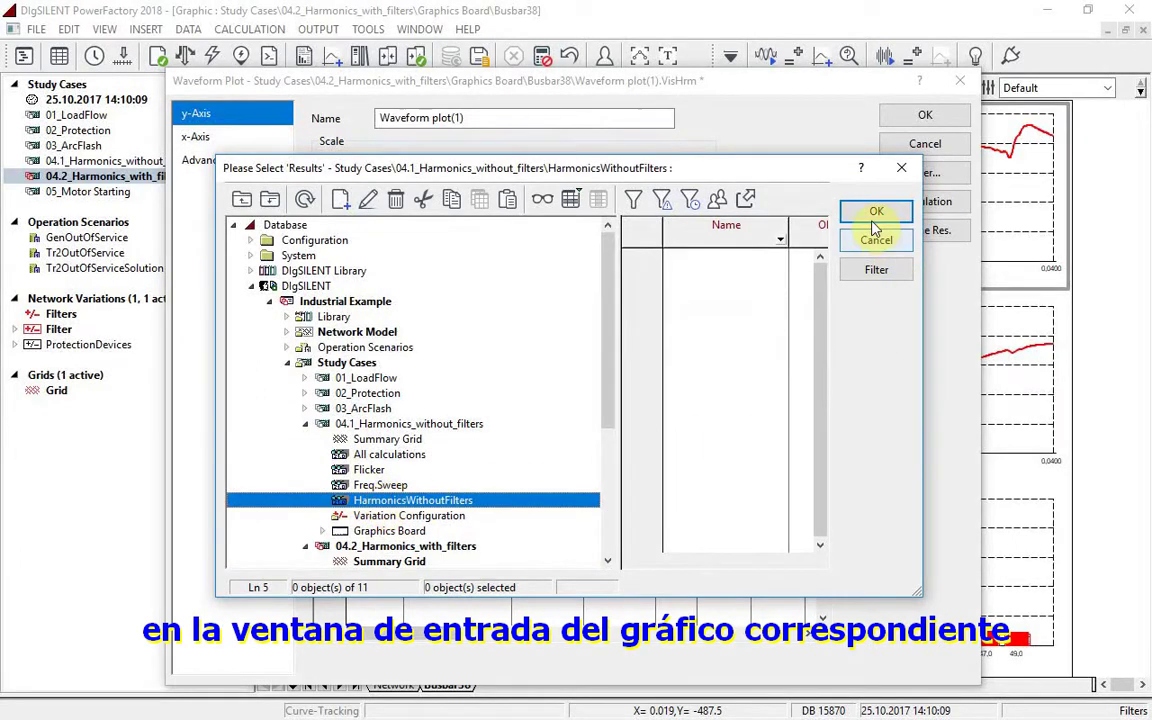